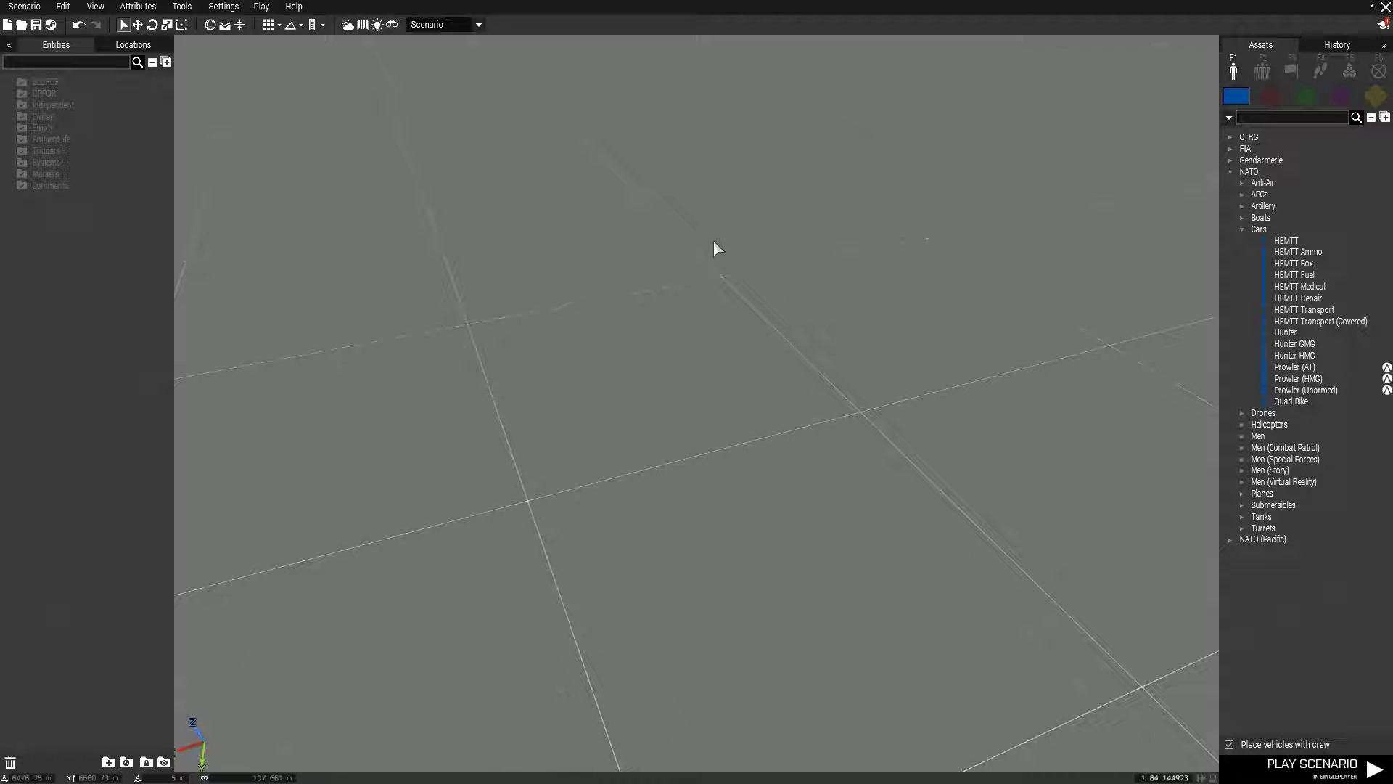
# Step: Place a Vehicle Respawn module from the system modules and raise it above the ground
pyautogui.click(1350, 70)
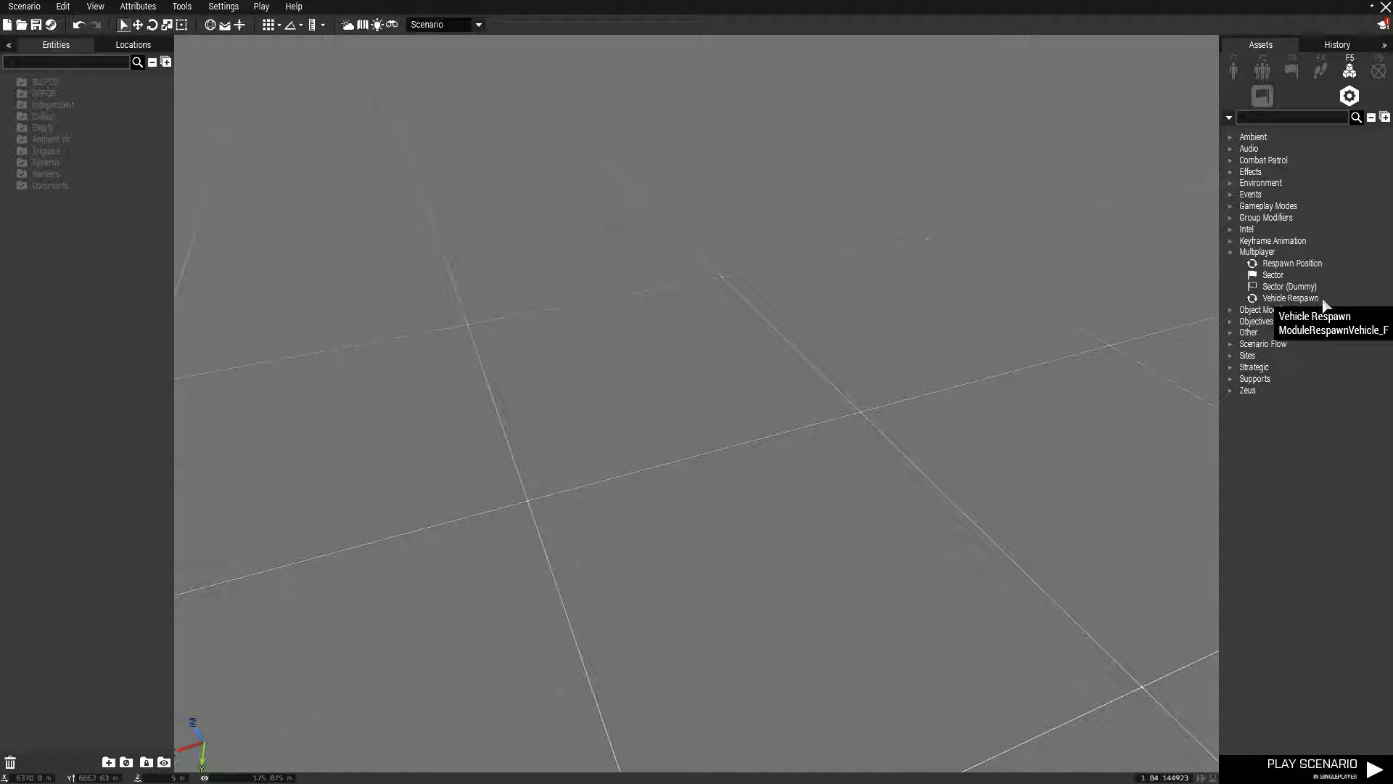
pyautogui.click(1278, 298)
pyautogui.click(771, 575)
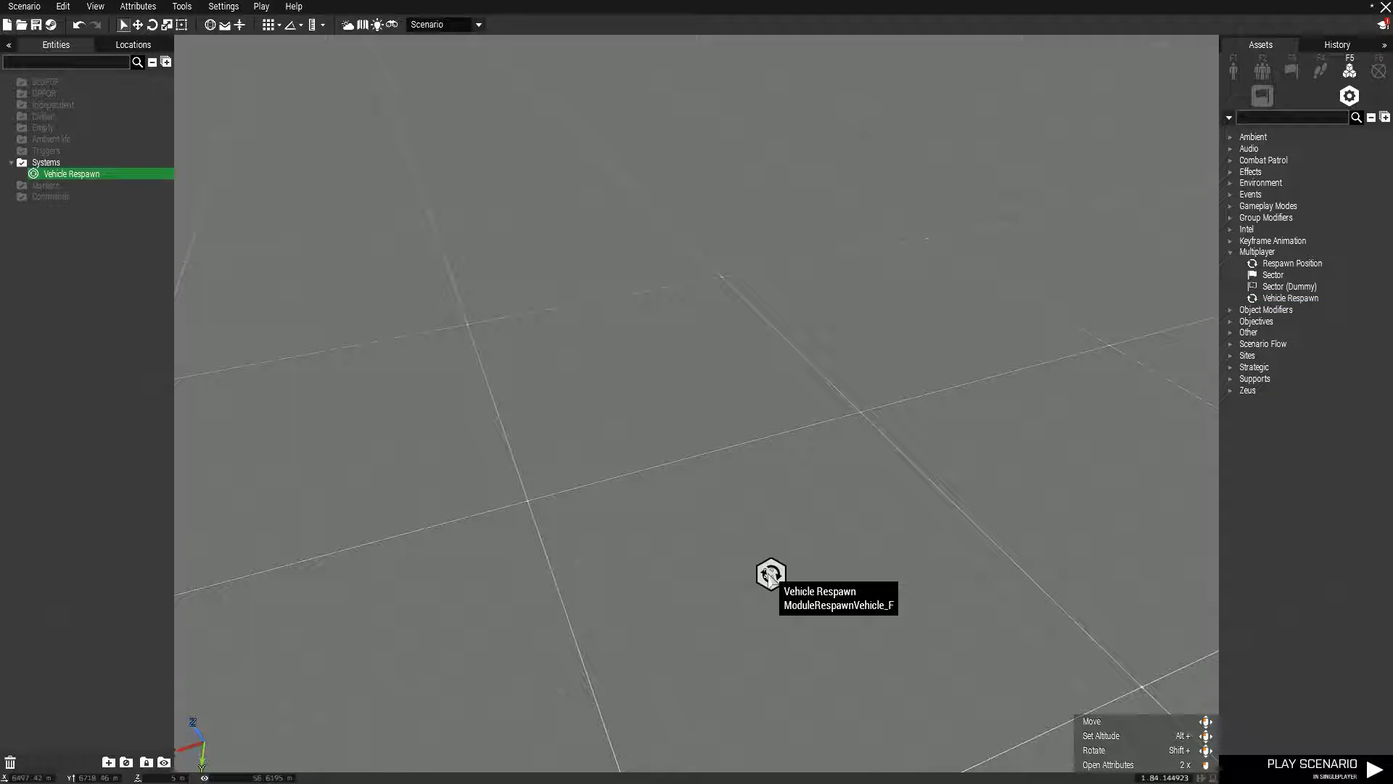
pyautogui.keyDown('alt'); pyautogui.moveTo(771, 575); pyautogui.dragTo(777, 403); pyautogui.keyUp('alt')
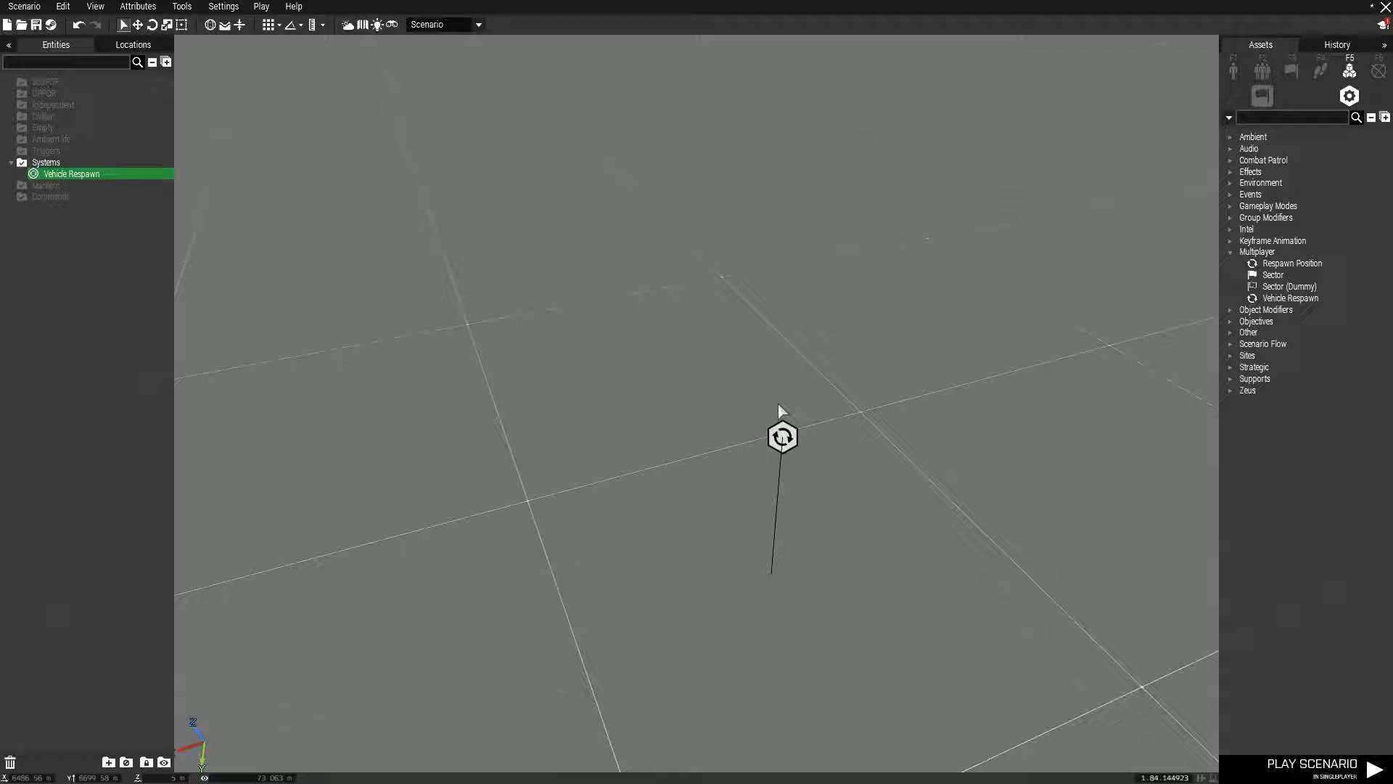
pyautogui.moveTo(781, 411); pyautogui.dragTo(660, 445, button='right')
pyautogui.moveTo(881, 435); pyautogui.dragTo(755, 426, button='right')
# Step: Open the Vehicle Respawn module's attributes and select its Delay value for editing
pyautogui.doubleClick(755, 426)
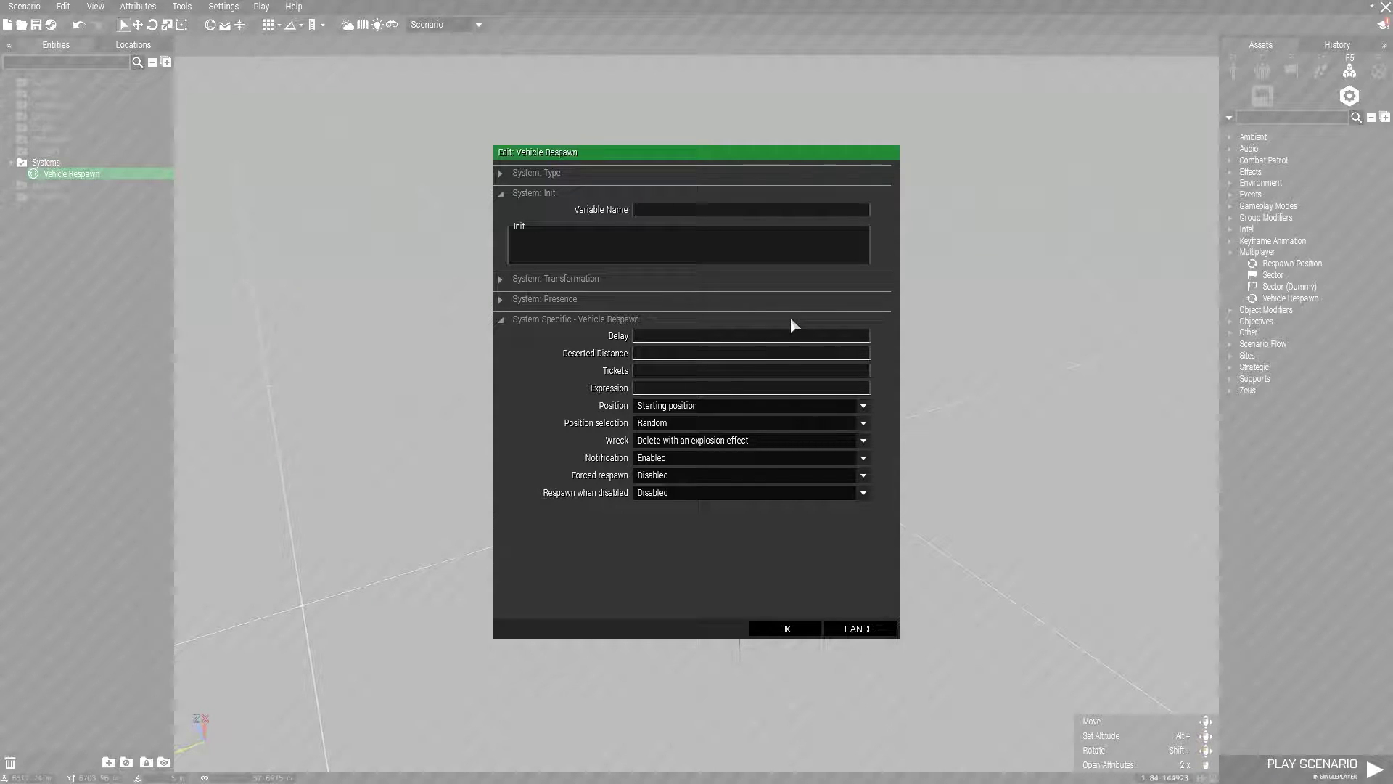
pyautogui.moveTo(619, 339)
pyautogui.click(674, 341)
pyautogui.moveTo(664, 339)
pyautogui.click(664, 335)
pyautogui.moveTo(586, 360)
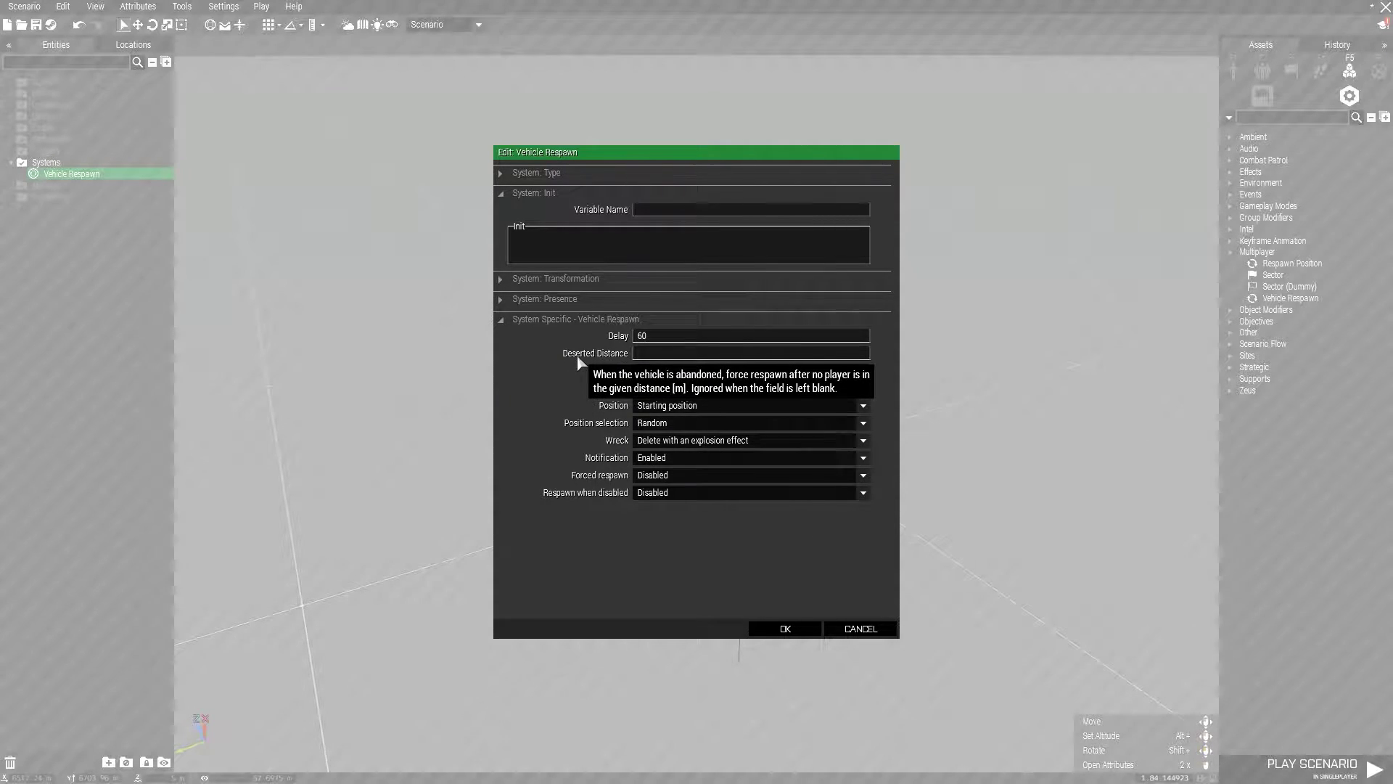
# Step: Enter 50 as the module's Deserted Distance
pyautogui.click(640, 354)
pyautogui.write('50')
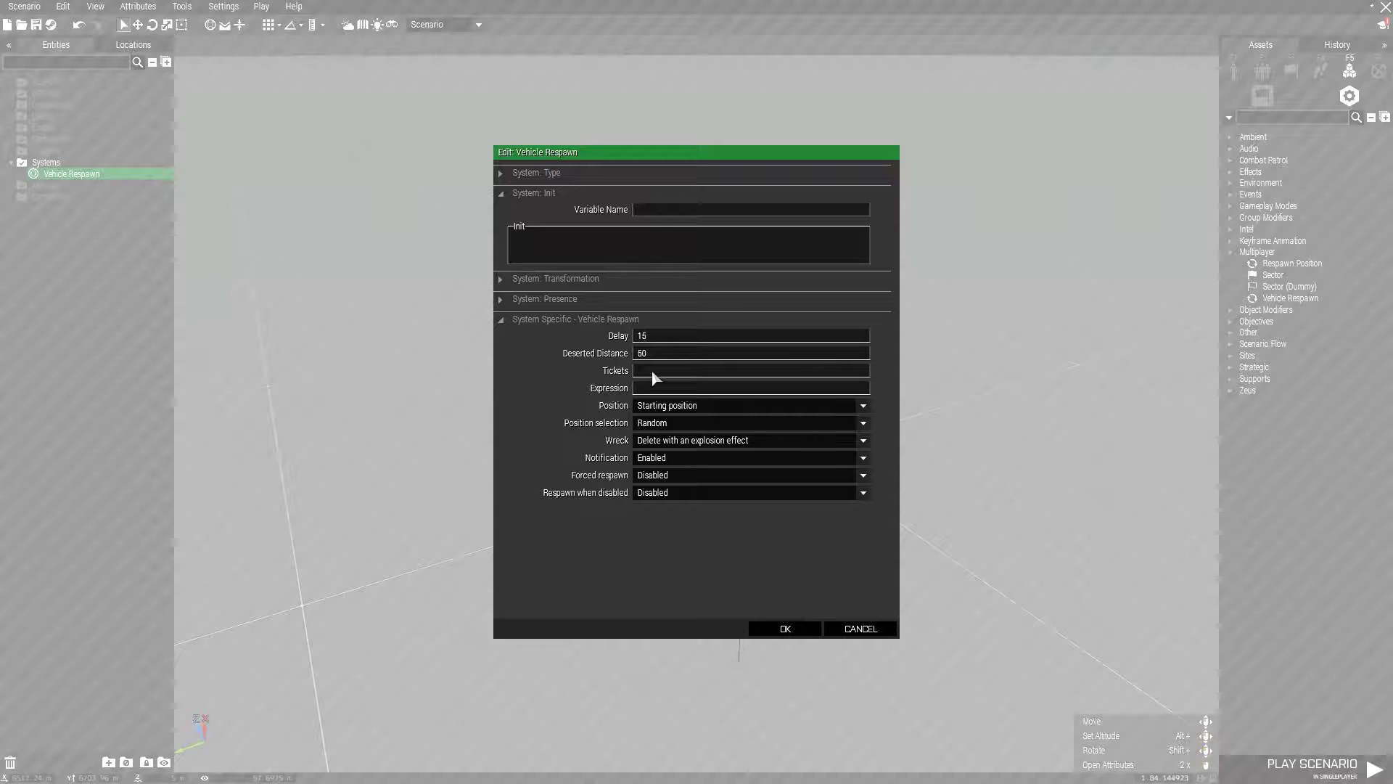
pyautogui.moveTo(625, 373)
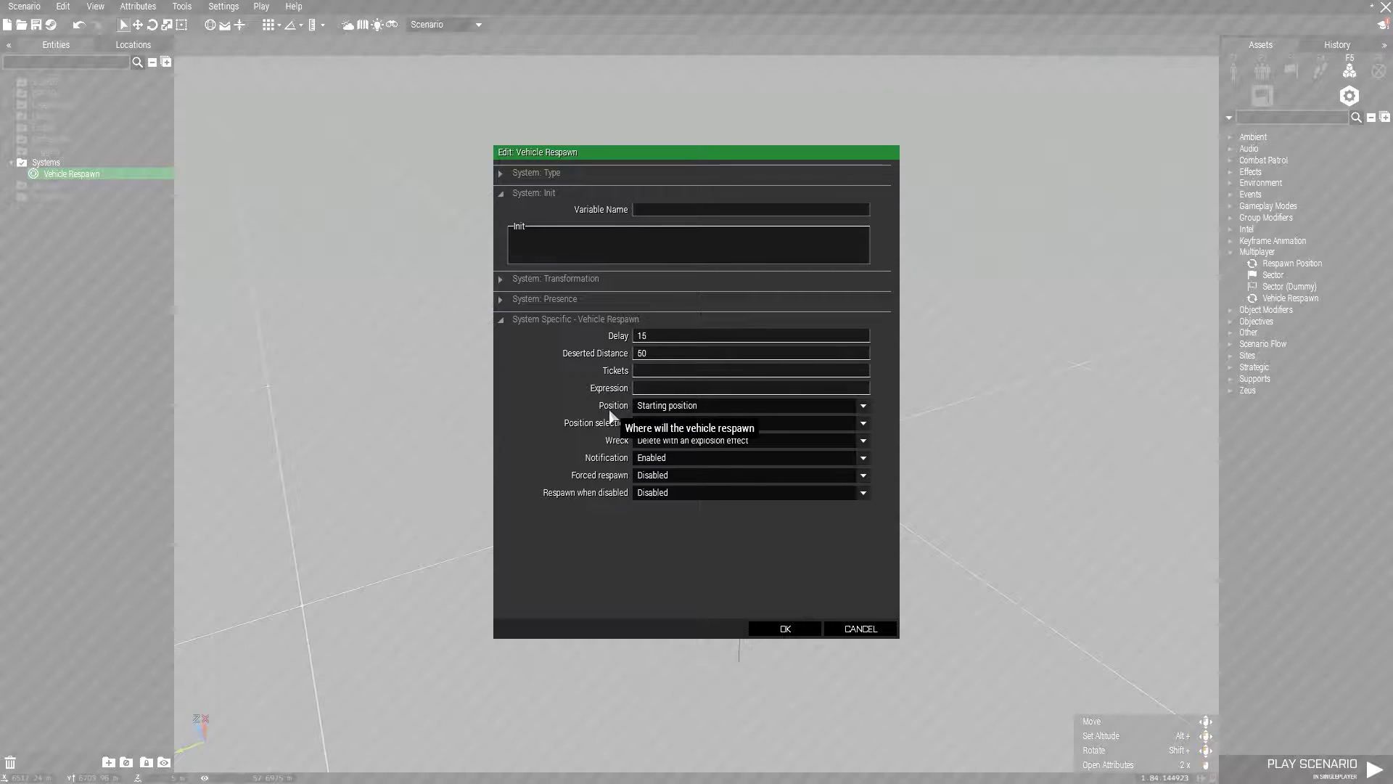
pyautogui.click(668, 411)
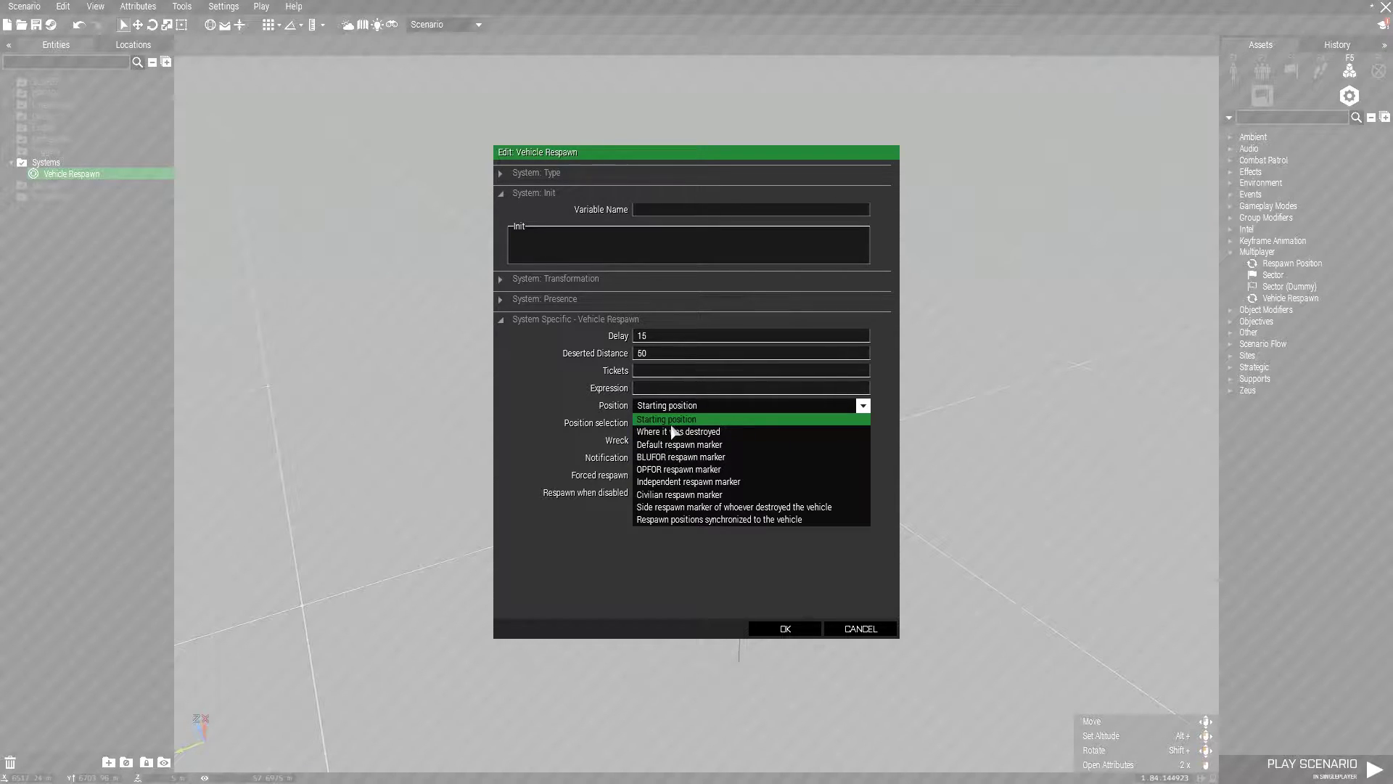
pyautogui.click(702, 419)
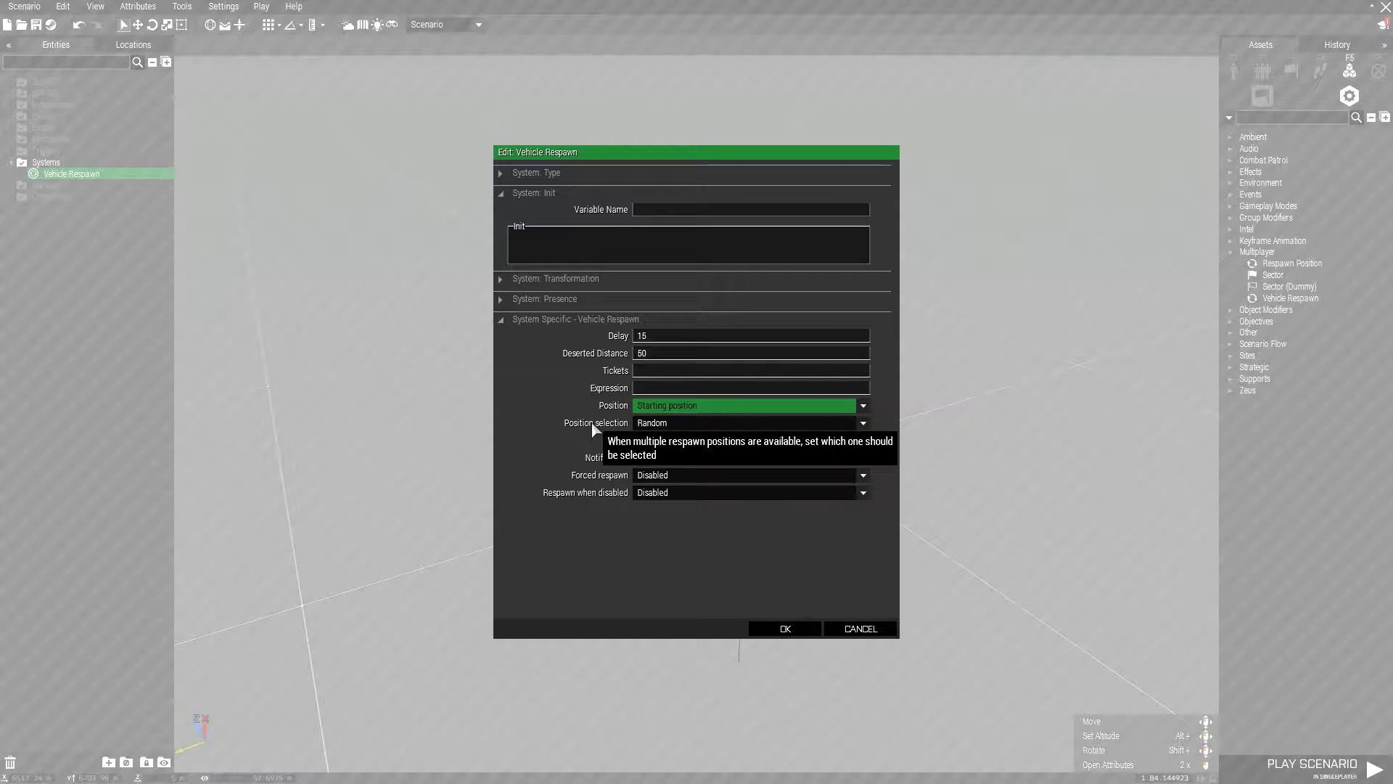
pyautogui.click(685, 422)
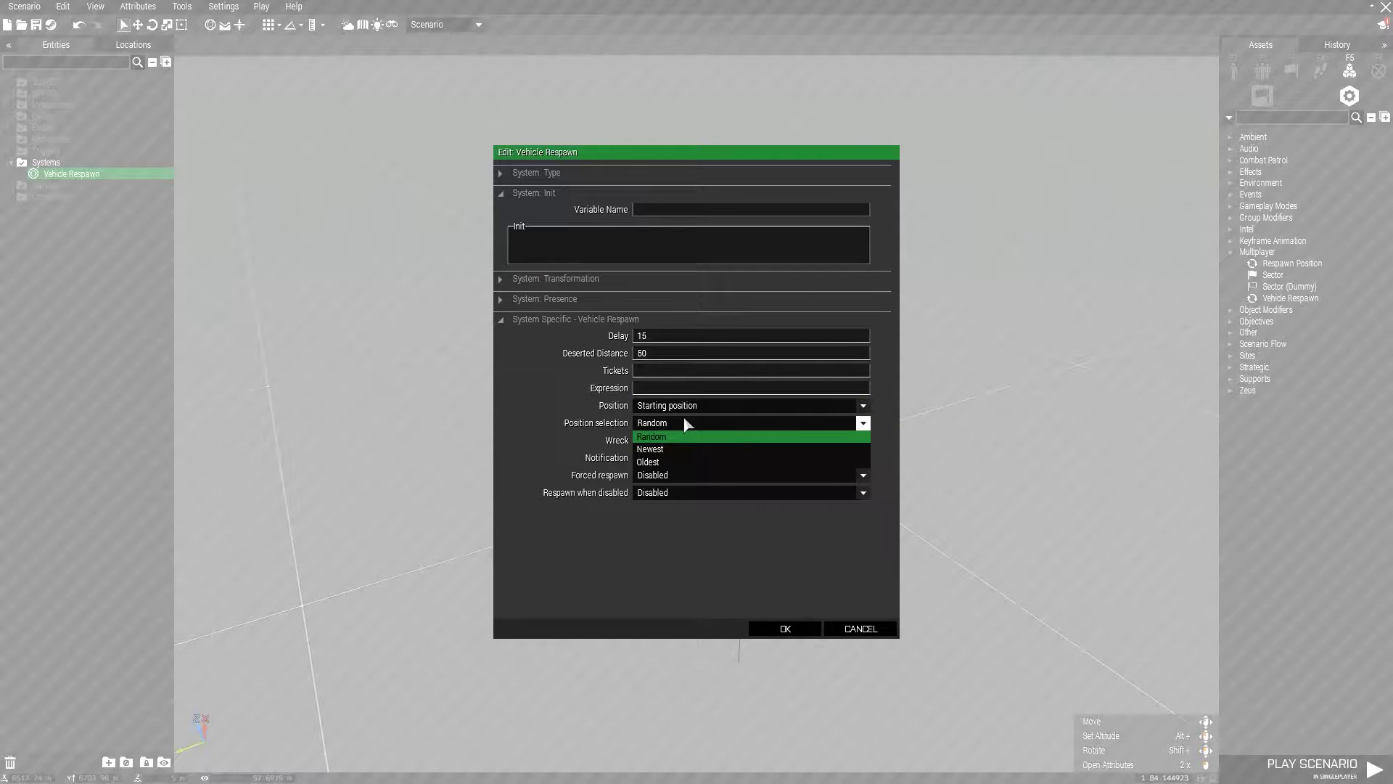
pyautogui.click(686, 423)
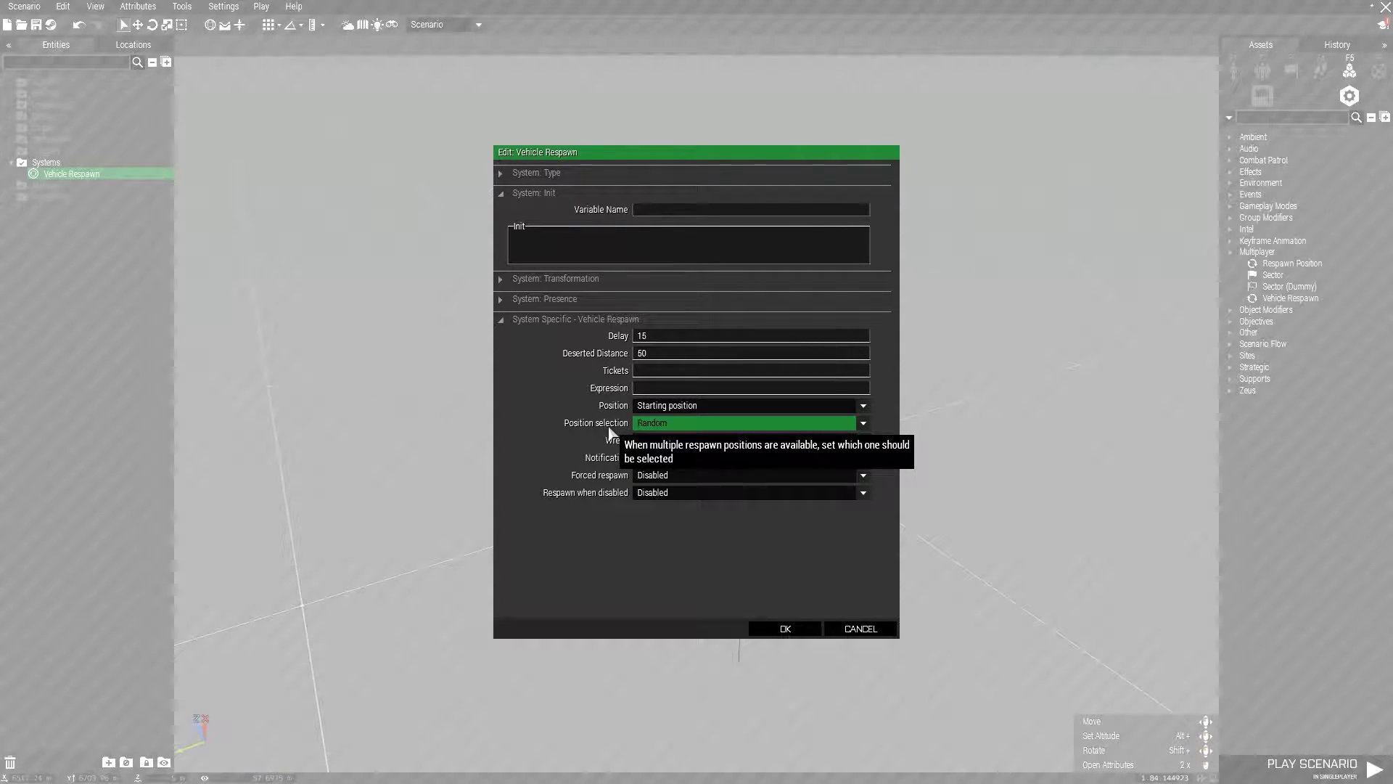
pyautogui.click(636, 423)
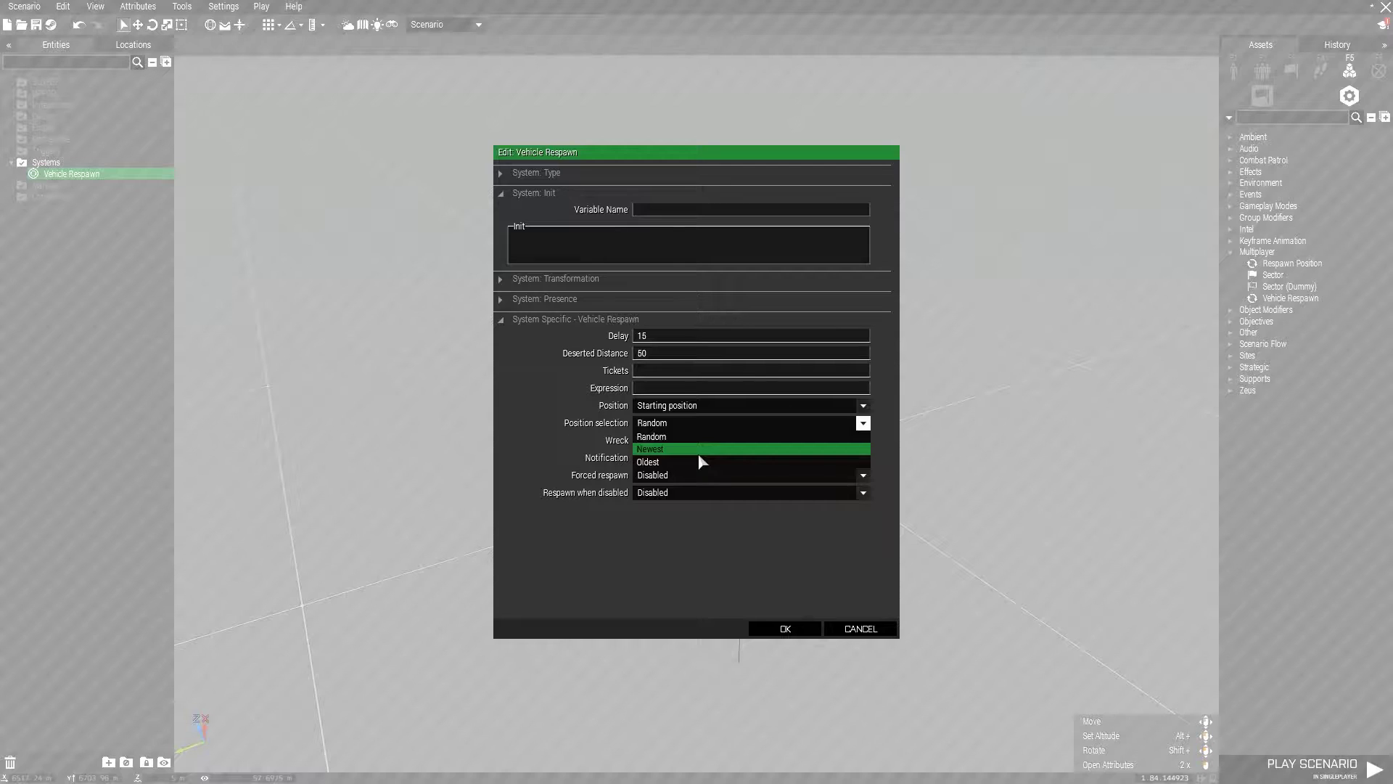
pyautogui.click(676, 435)
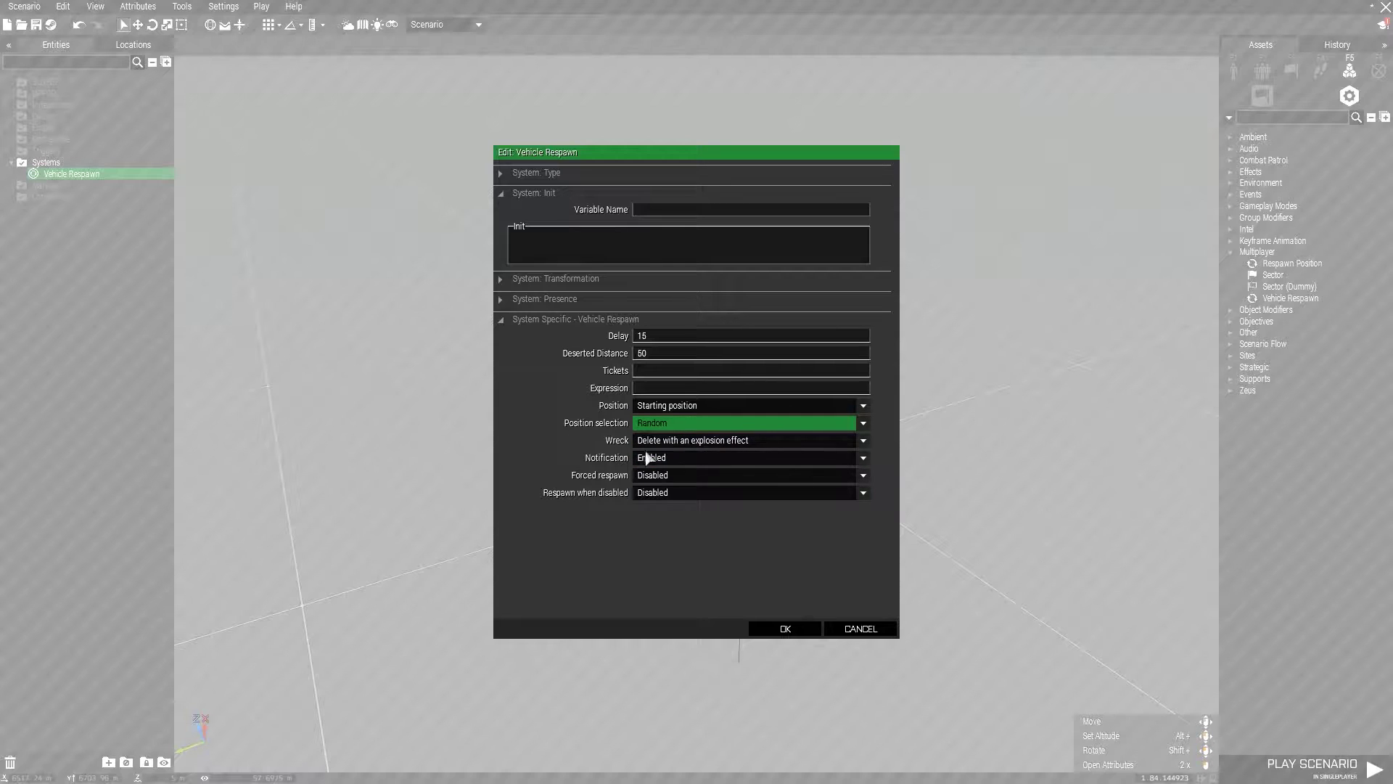
pyautogui.click(654, 424)
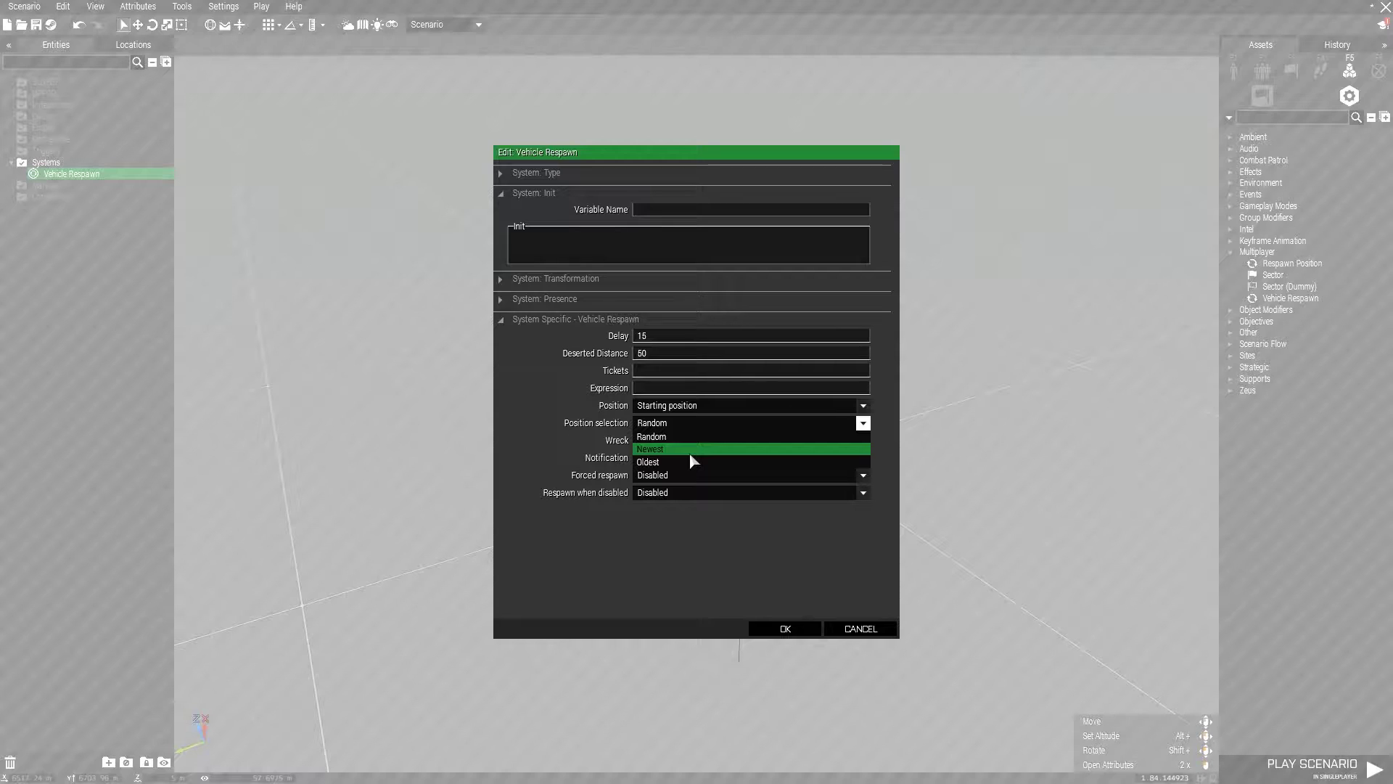
pyautogui.click(659, 436)
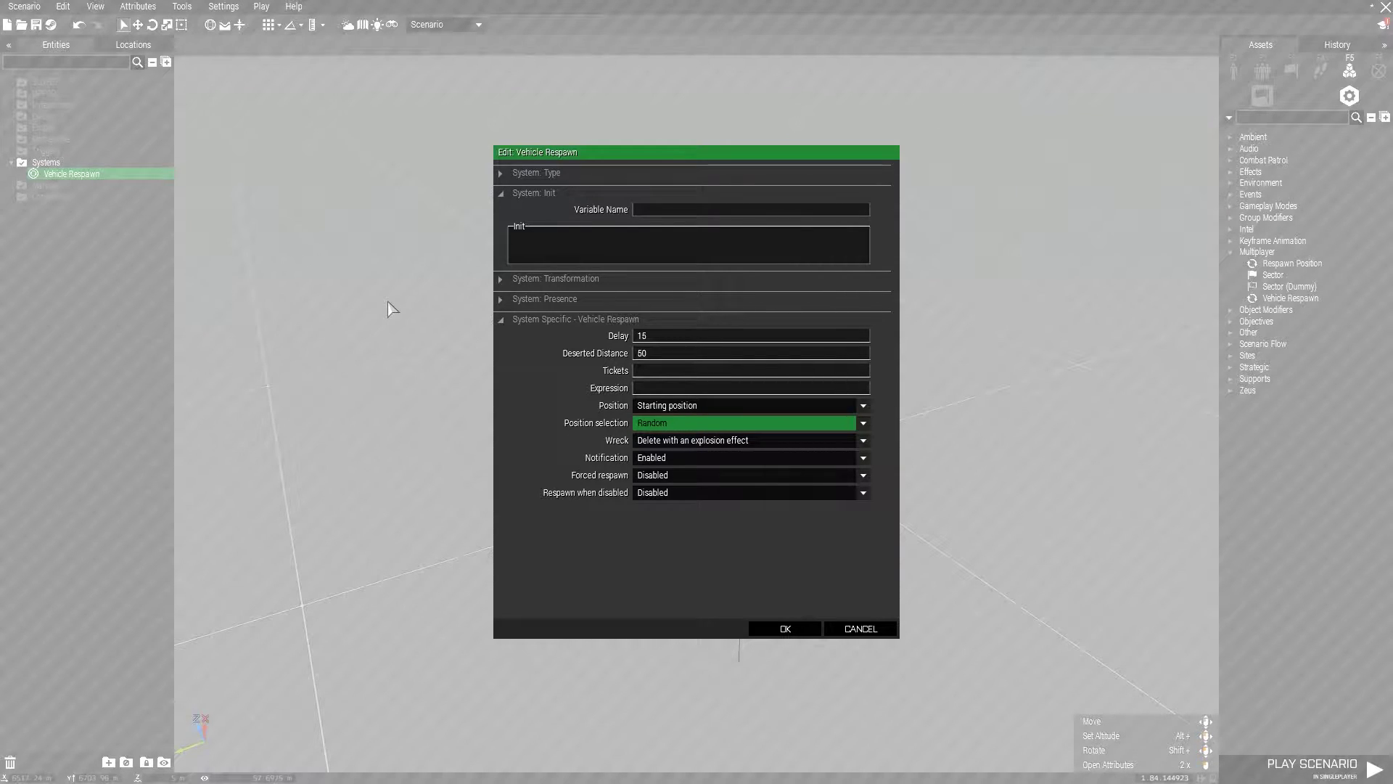
# Step: Set the module's Wreck handling to plain Delete
pyautogui.moveTo(578, 433)
pyautogui.click(722, 441)
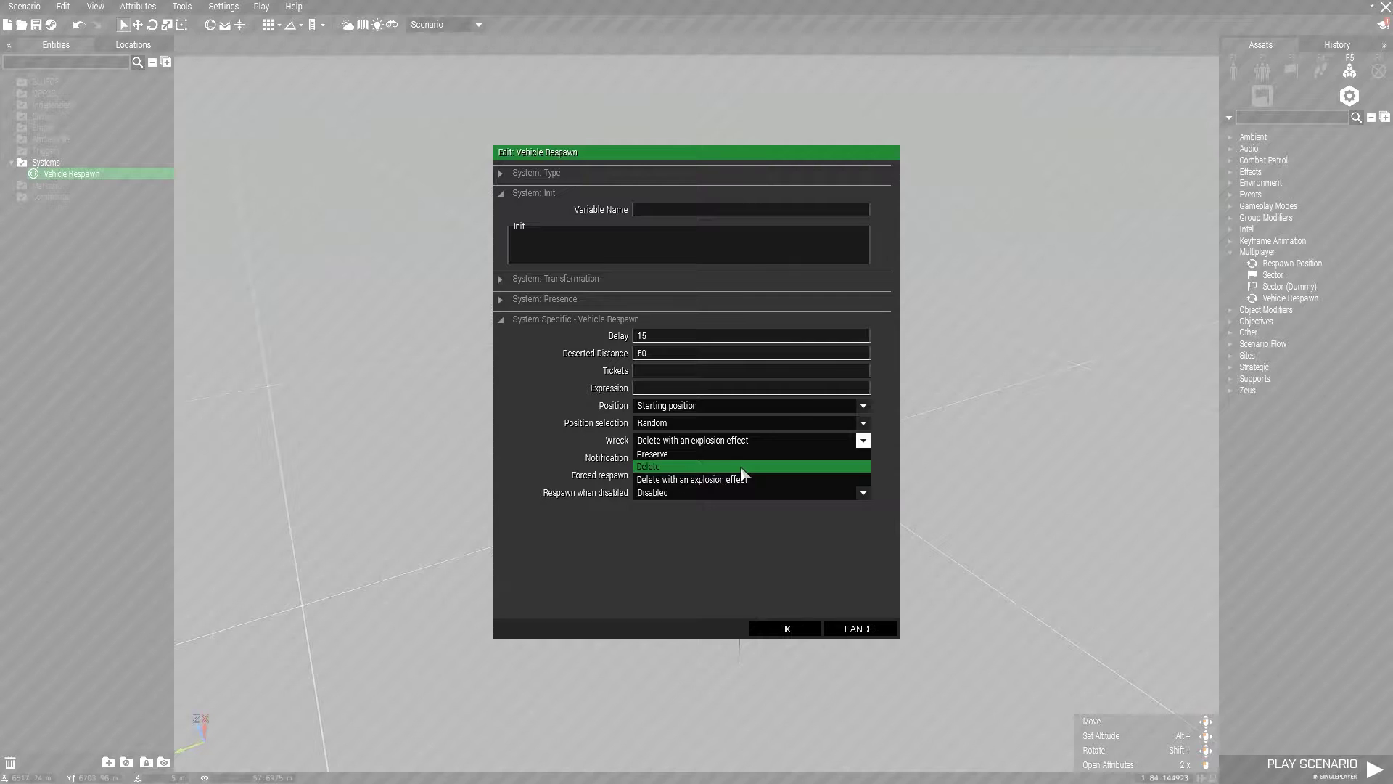
pyautogui.click(741, 467)
pyautogui.click(684, 440)
# Step: Confirm Delete for wrecks and set respawn Notification to Disabled
pyautogui.click(718, 468)
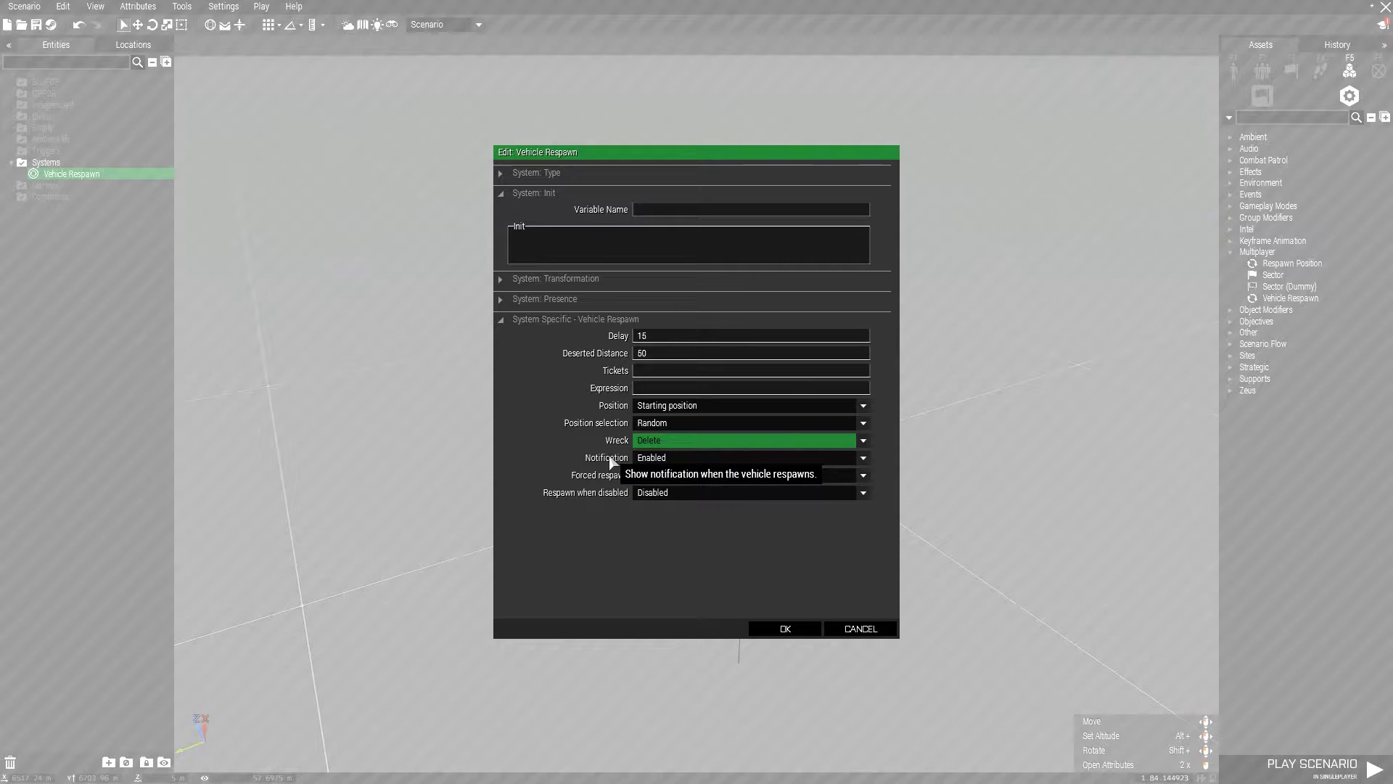
pyautogui.click(653, 458)
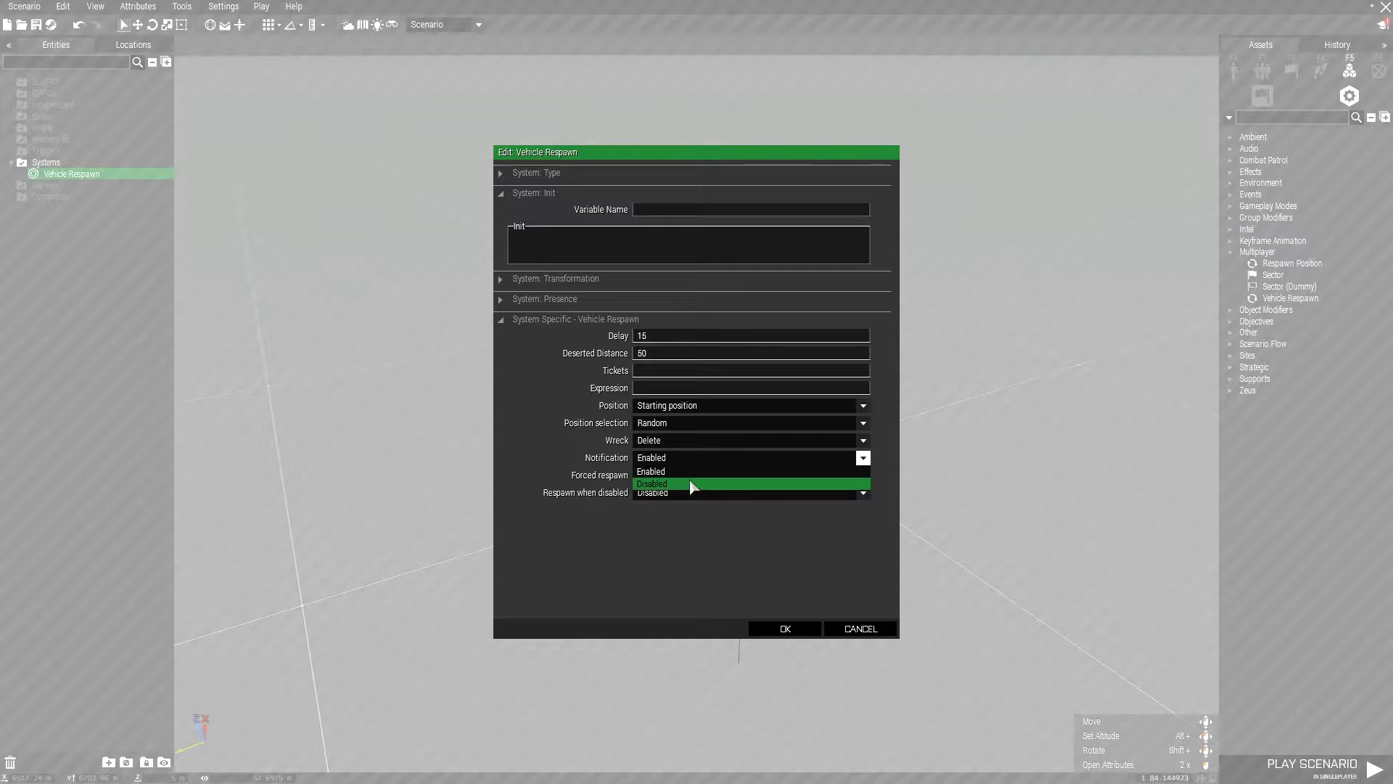
pyautogui.click(674, 468)
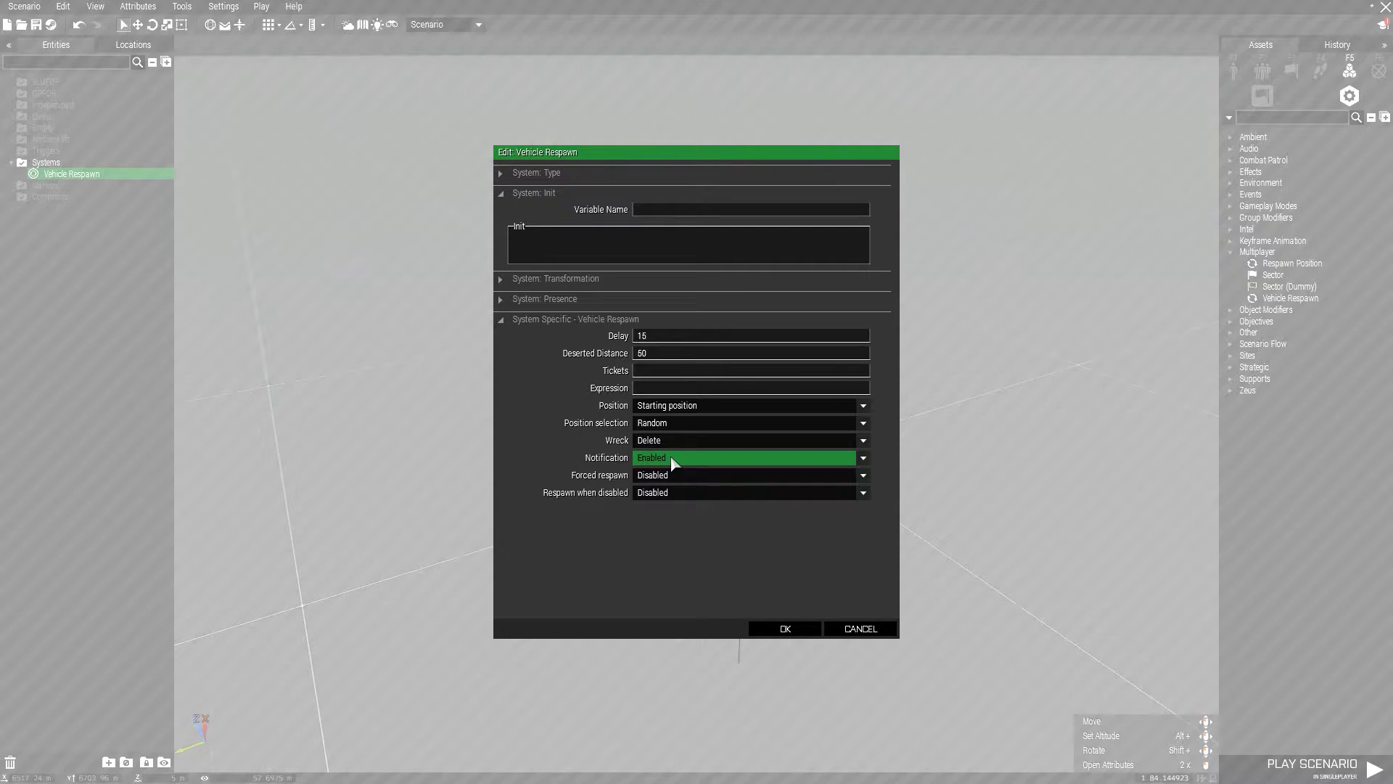
pyautogui.click(672, 459)
pyautogui.click(660, 484)
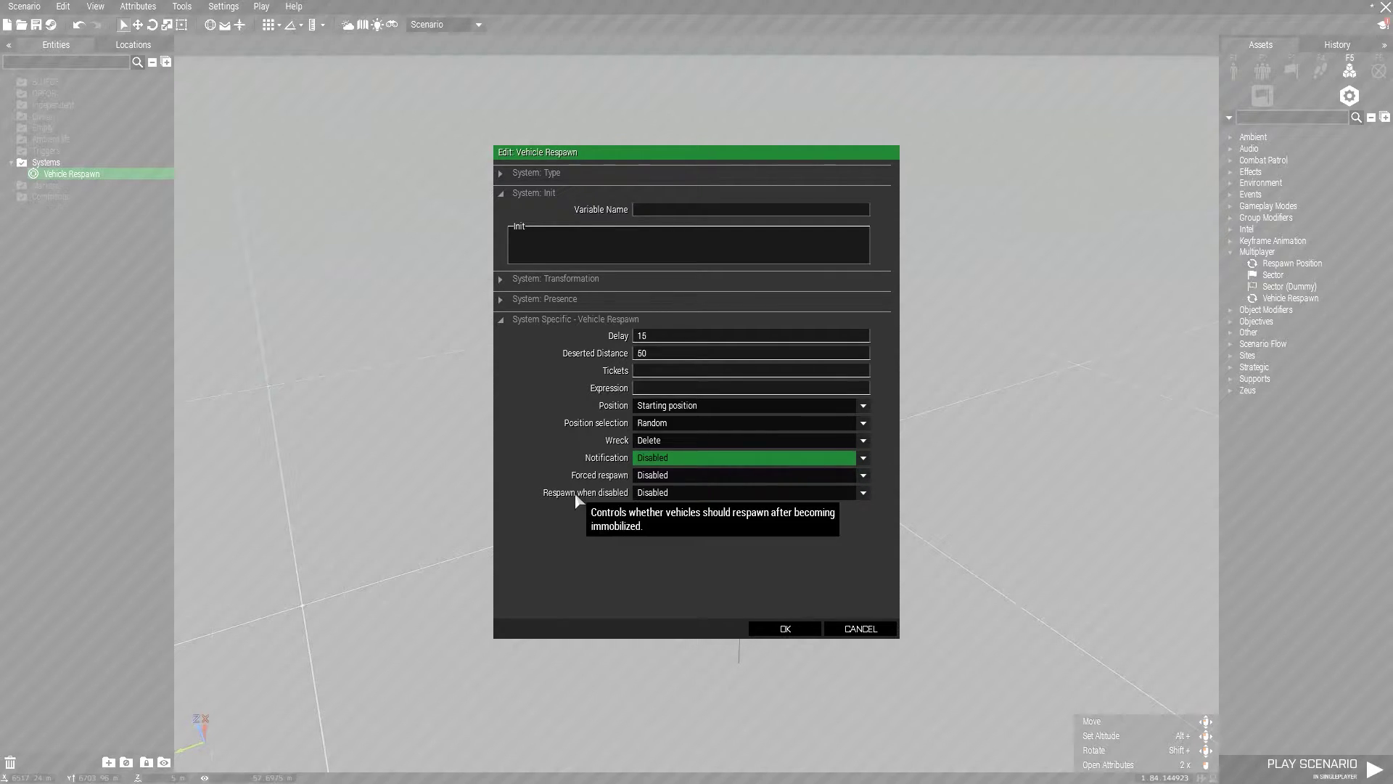
# Step: Keep Forced respawn Disabled and set Respawn when disabled to Enabled
pyautogui.click(670, 476)
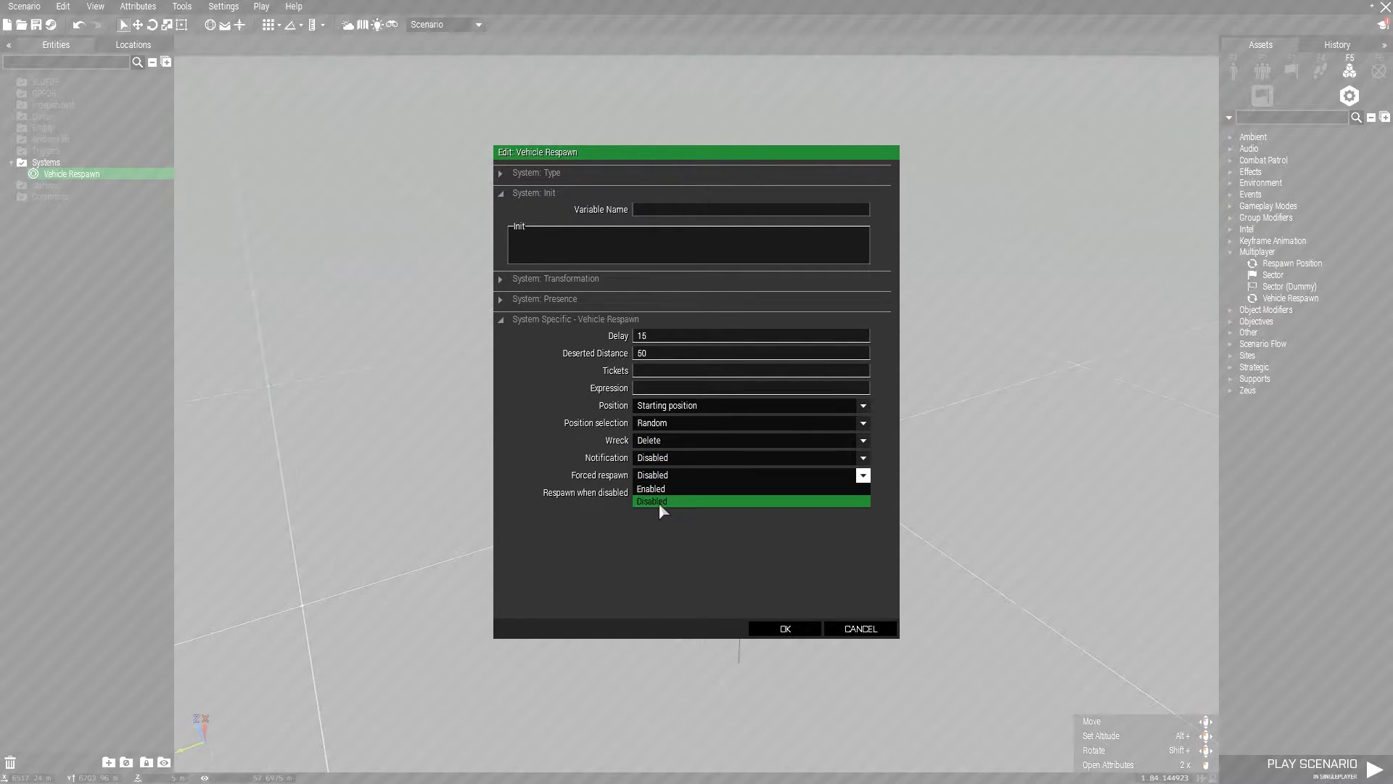
pyautogui.click(659, 502)
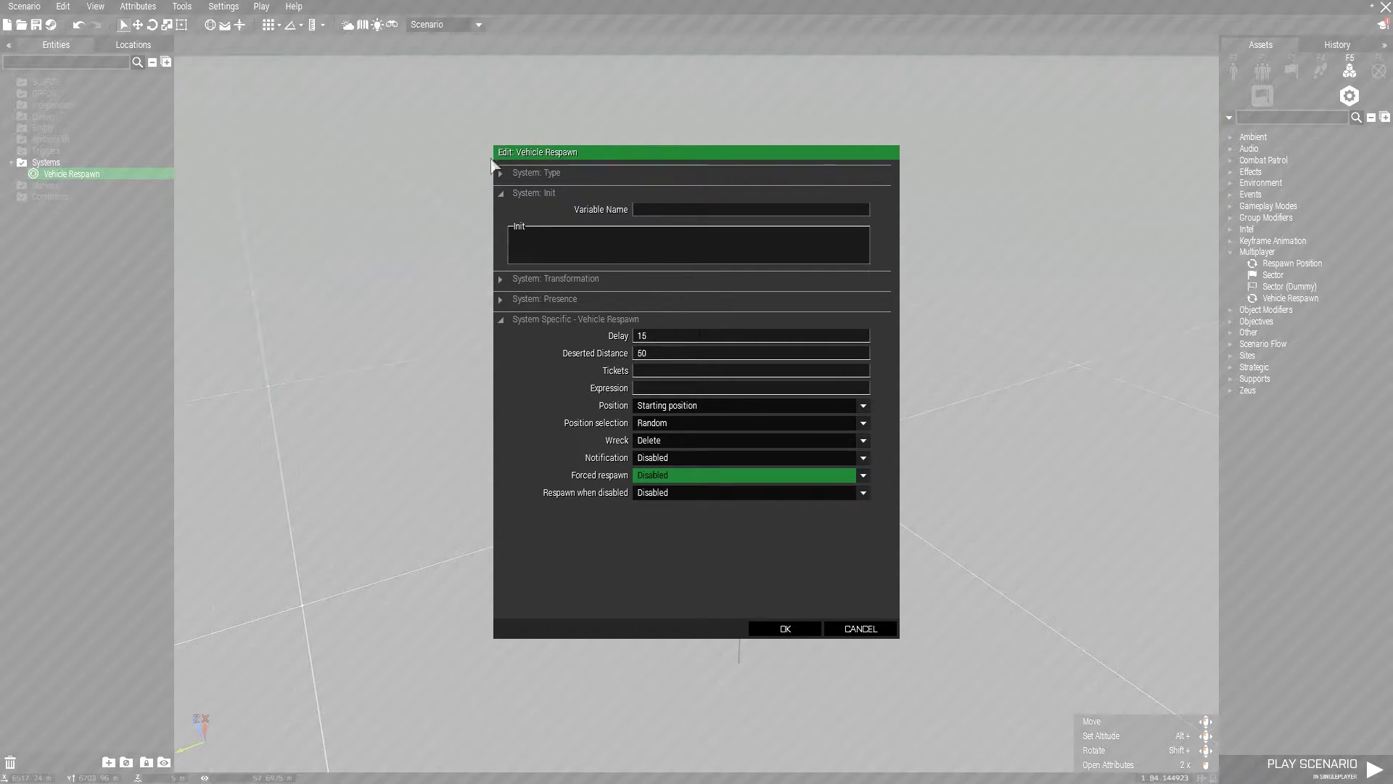
pyautogui.moveTo(579, 482)
pyautogui.click(660, 494)
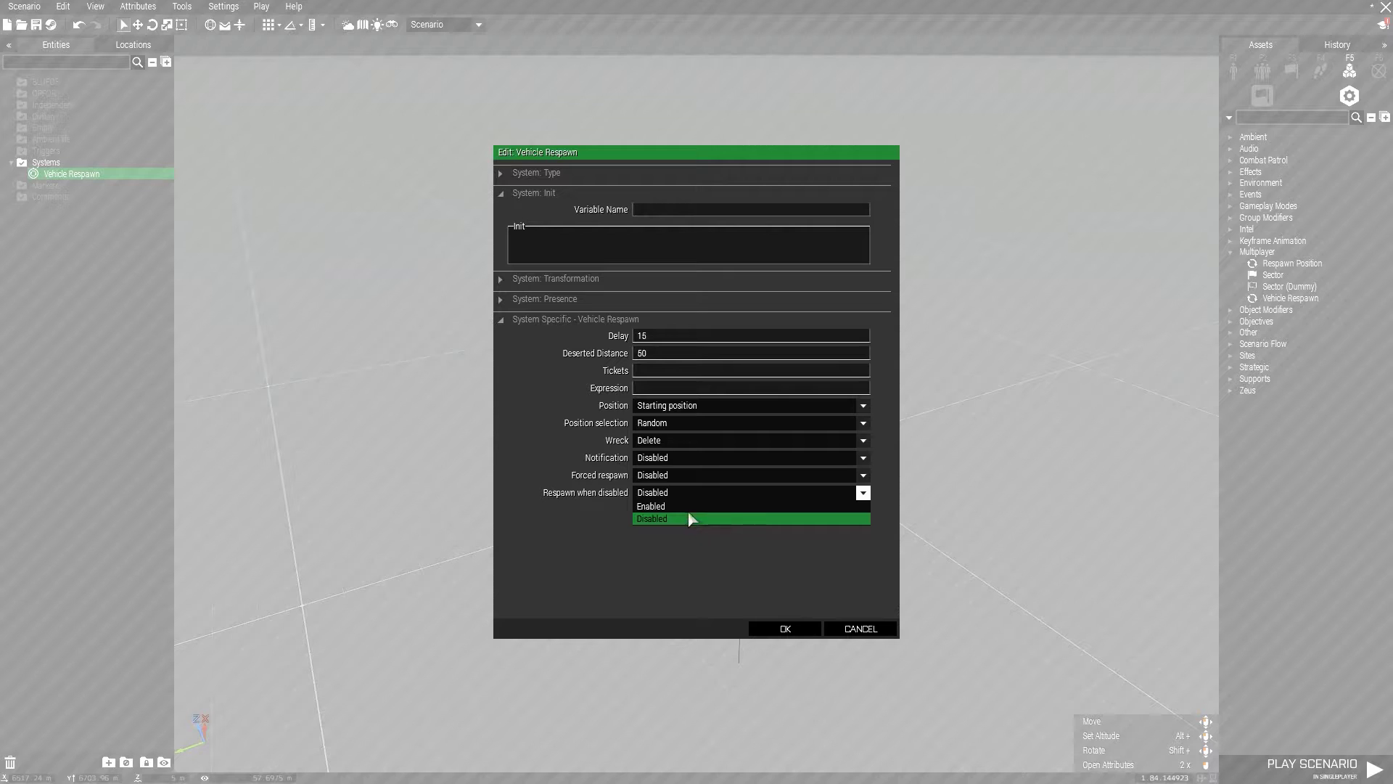
pyautogui.click(693, 506)
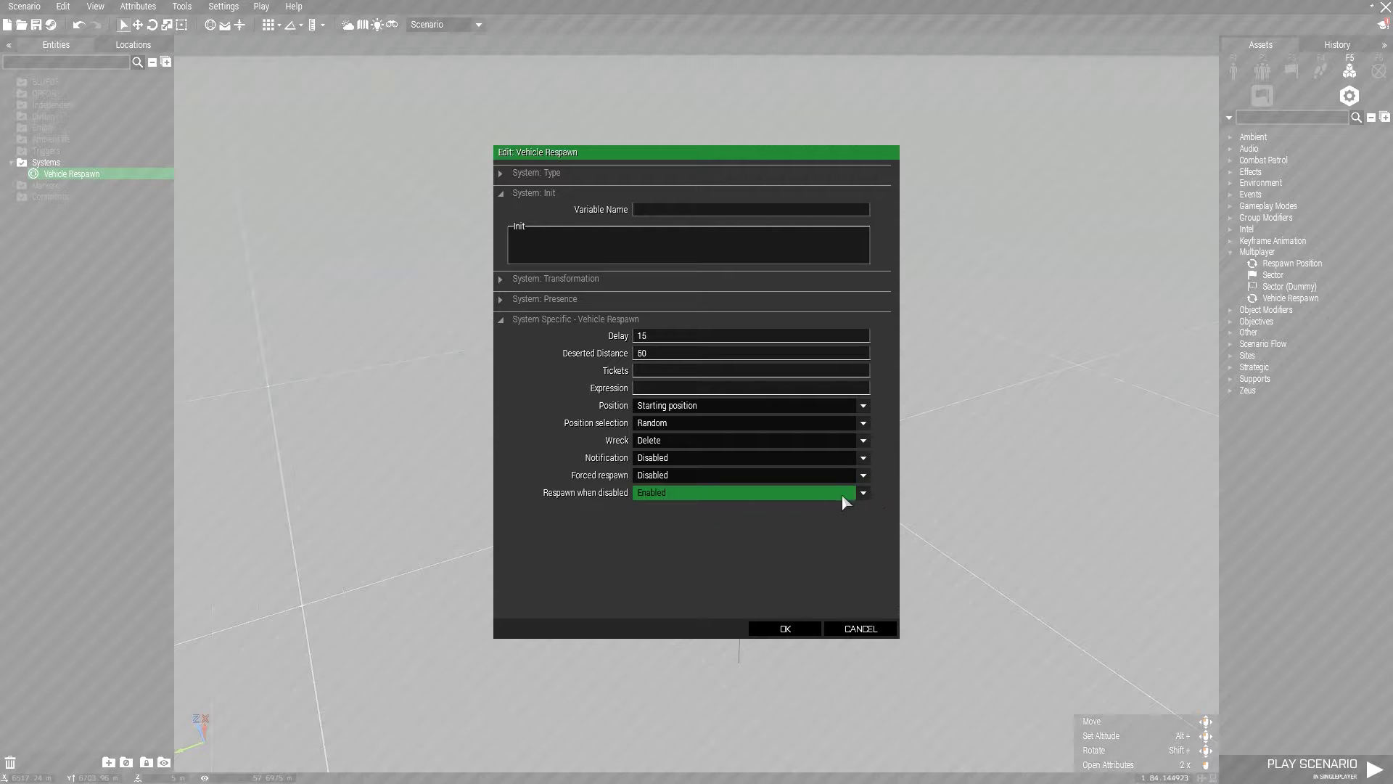
# Step: Apply the module settings and place a NATO HEMTT truck on the ground
pyautogui.click(798, 628)
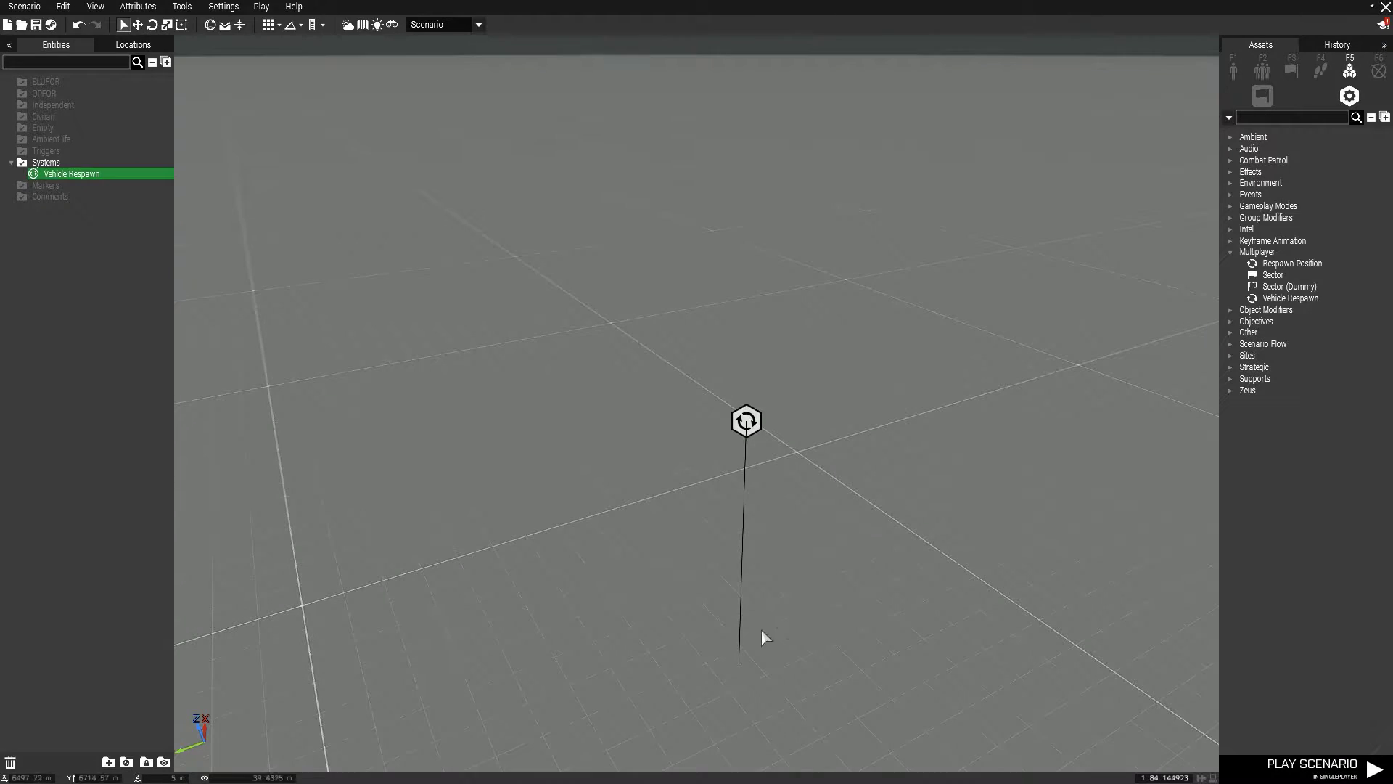
pyautogui.moveTo(755, 432); pyautogui.dragTo(1286, 40, button='right')
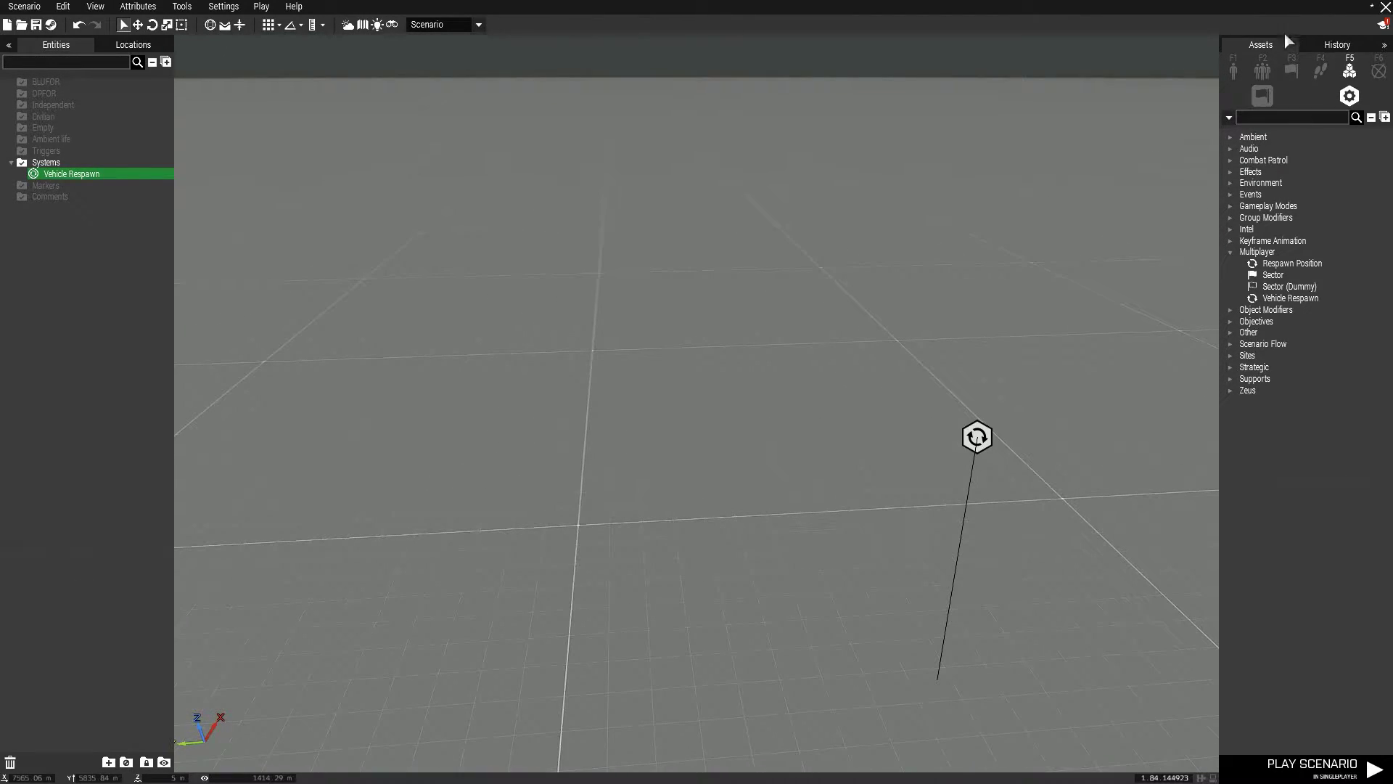
pyautogui.press('F1')
pyautogui.moveTo(1100, 127); pyautogui.dragTo(809, 304, button='right')
pyautogui.click(1343, 242)
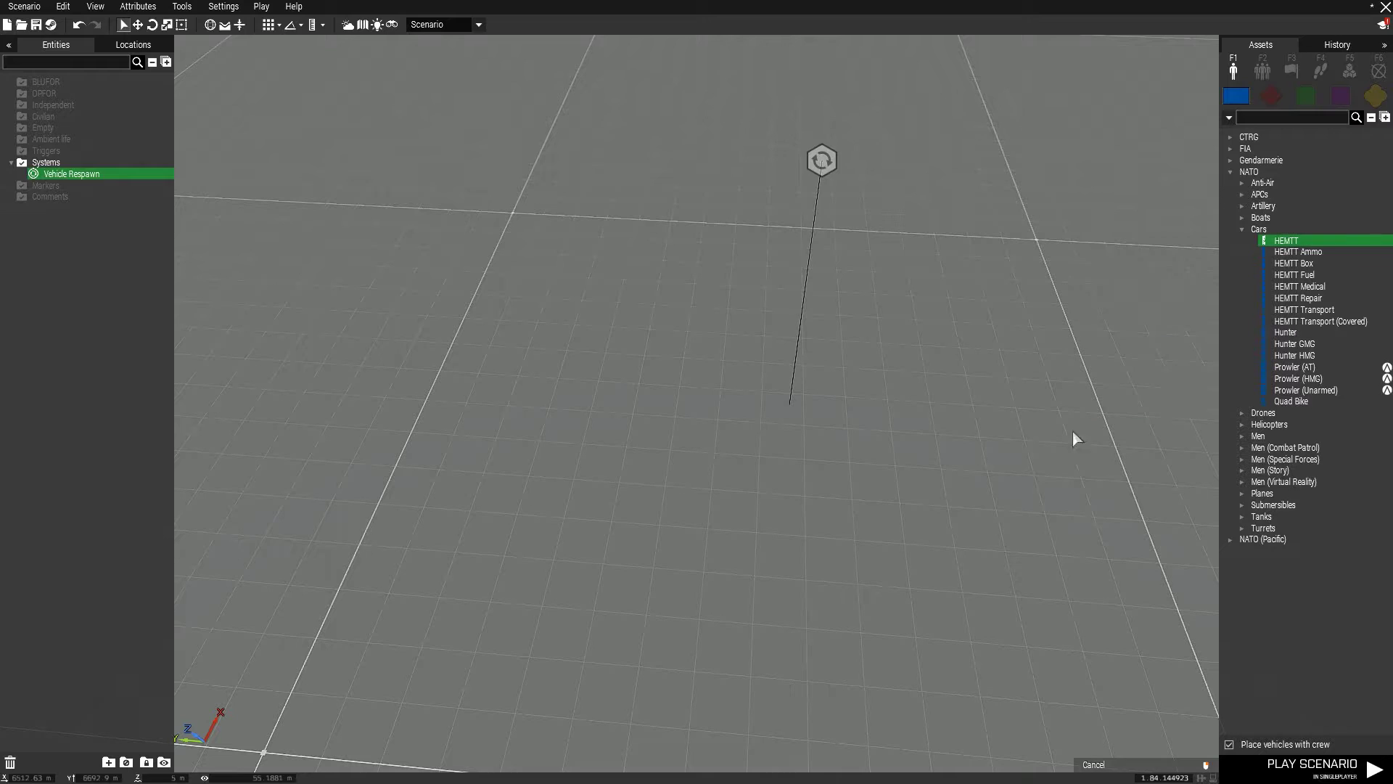
pyautogui.click(445, 305)
# Step: Place a HEMTT Ammo truck below the HEMTT and a HEMTT Fuel truck beside it
pyautogui.press('a')
pyautogui.click(1299, 252)
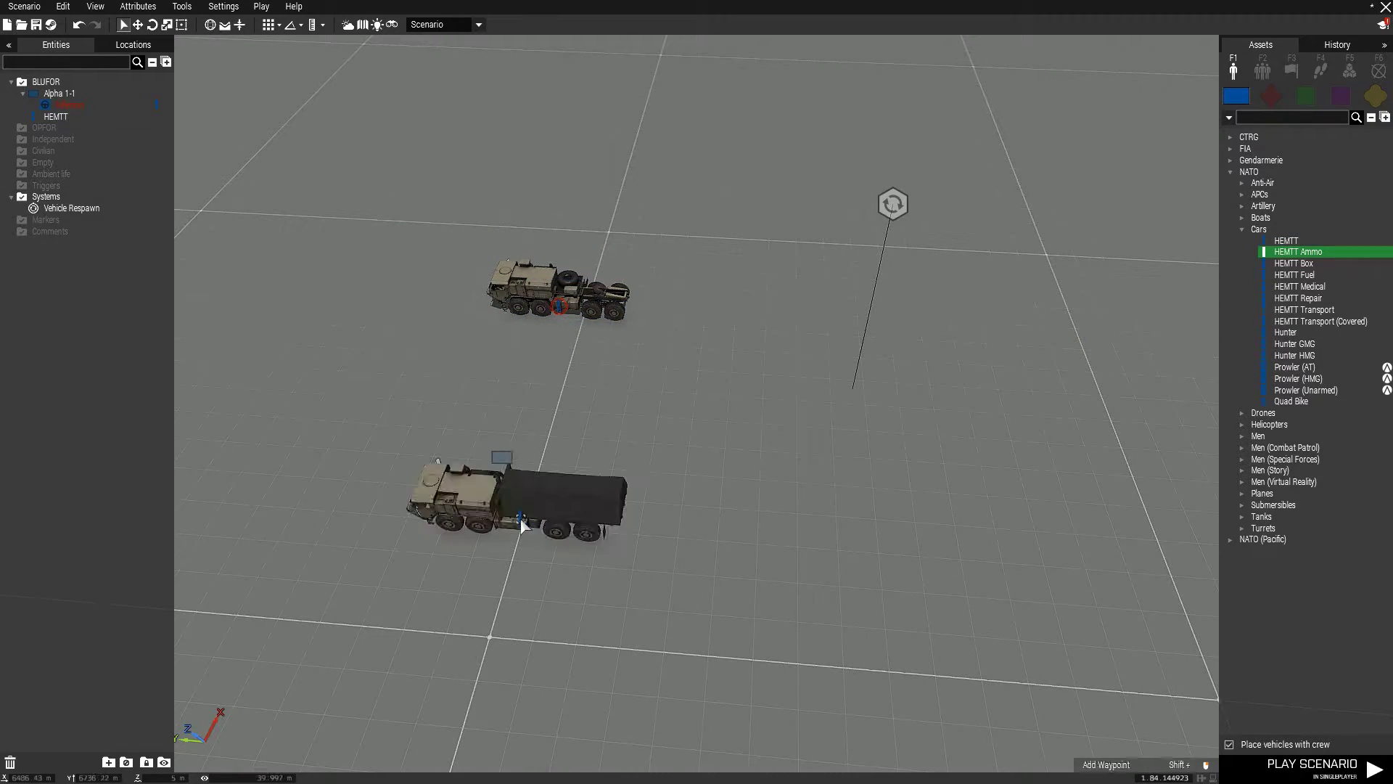
pyautogui.click(521, 526)
pyautogui.click(1293, 274)
pyautogui.click(897, 503)
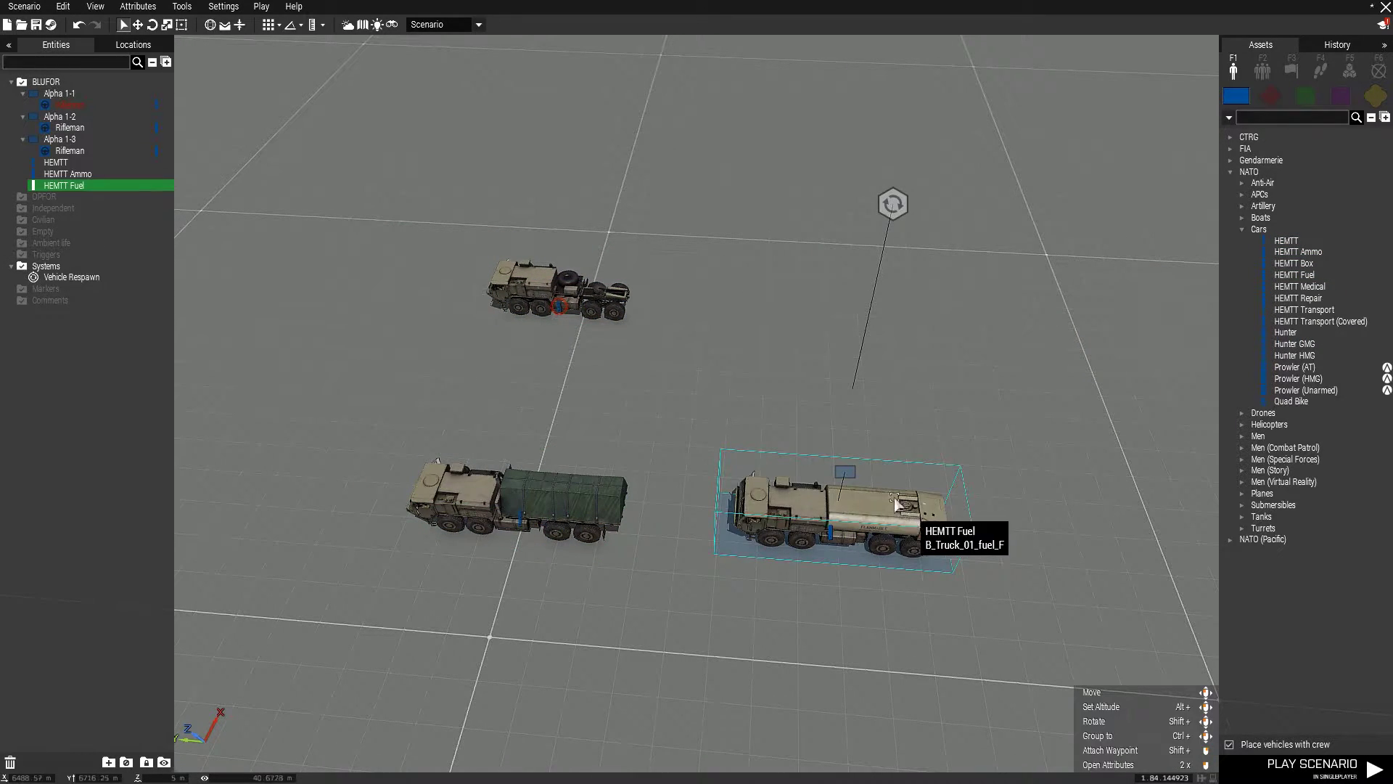
pyautogui.scroll(3, 900, 221)
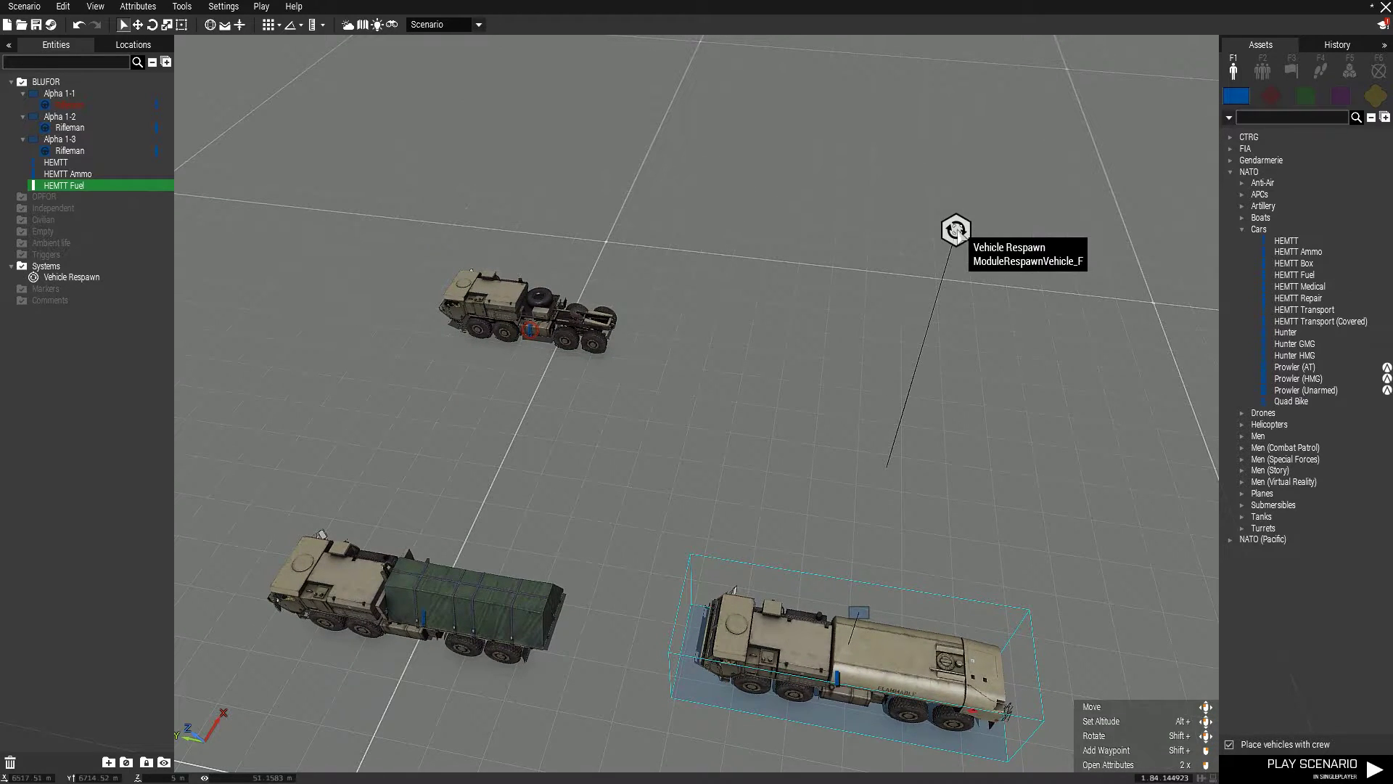
# Step: Use Connect > Sync to on the HEMTT, HEMTT Ammo and HEMTT Fuel, linking each to the respawn module
pyautogui.rightClick(502, 319)
pyautogui.moveTo(528, 330)
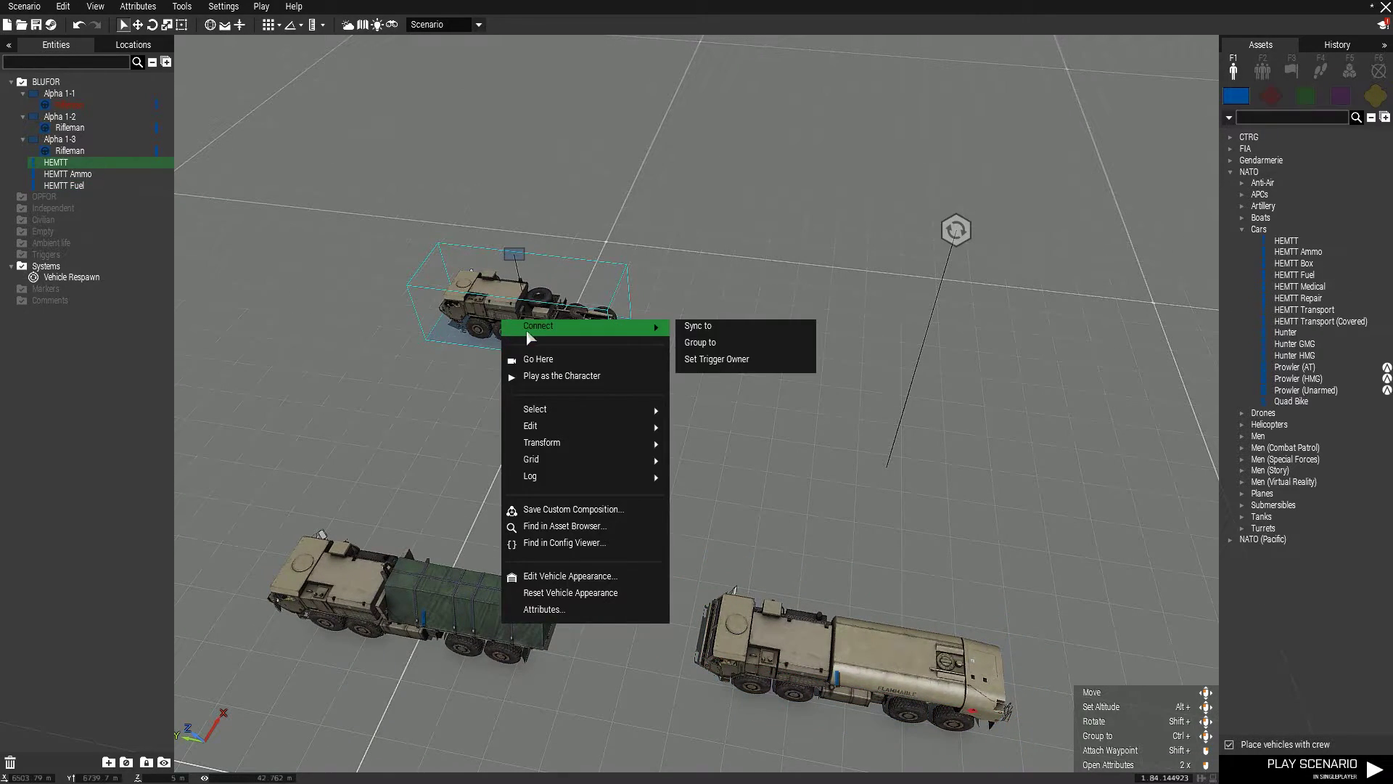
pyautogui.click(703, 328)
pyautogui.click(957, 231)
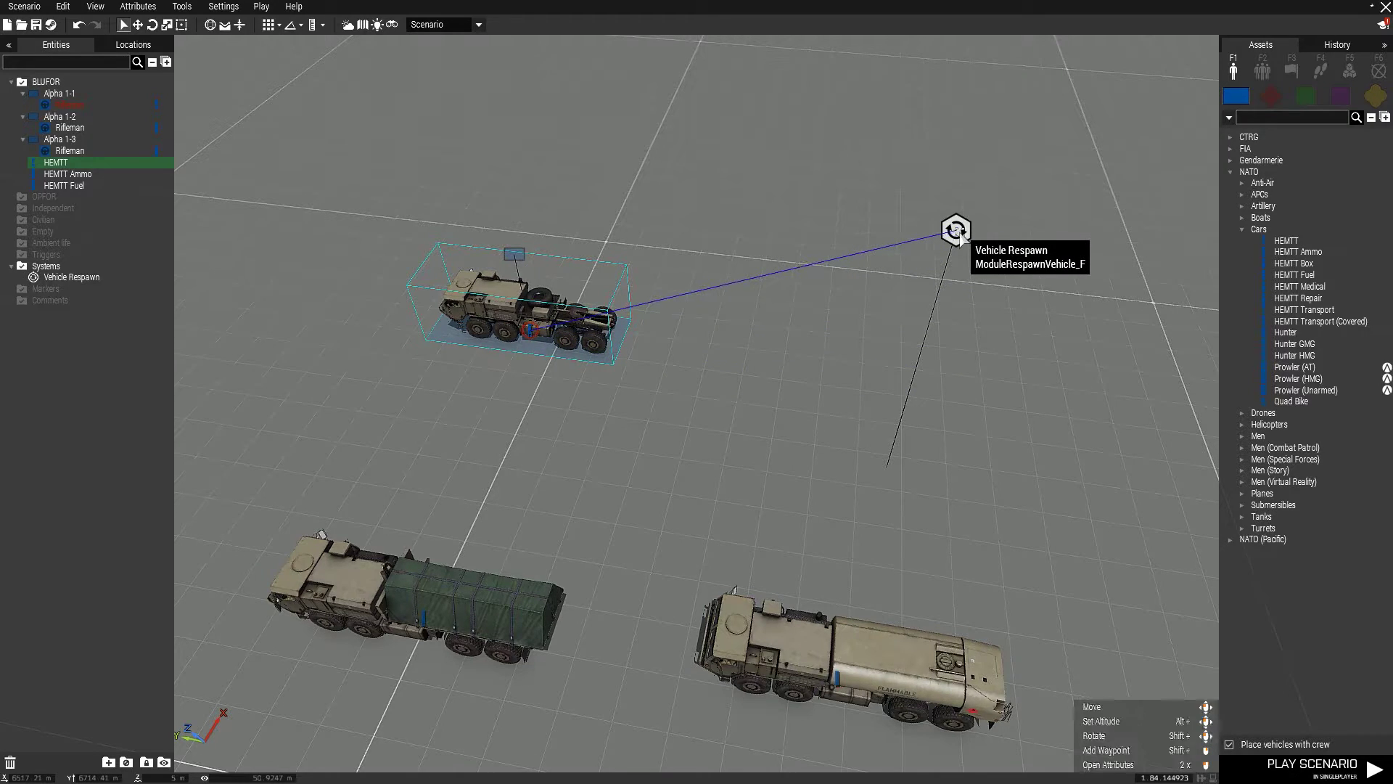
pyautogui.rightClick(434, 633)
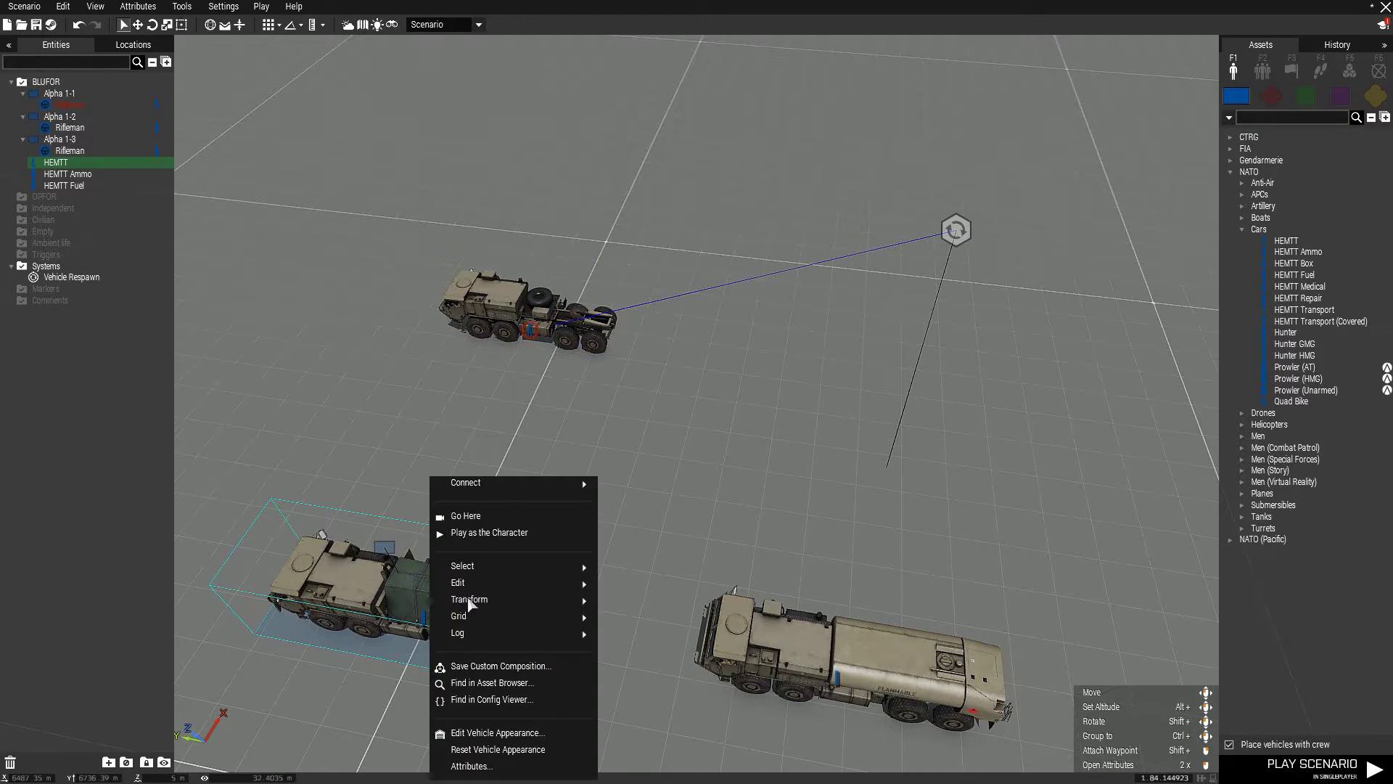
pyautogui.click(624, 482)
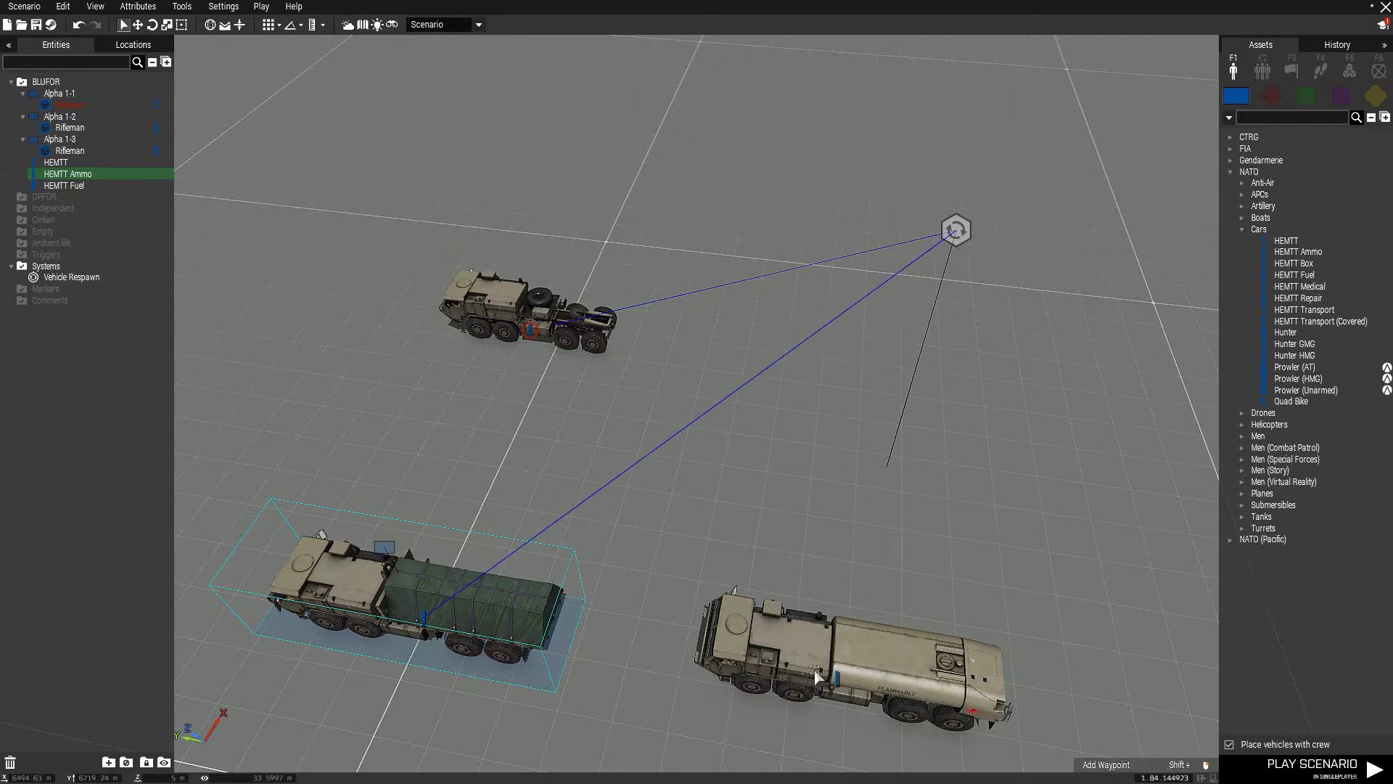
pyautogui.click(956, 231)
pyautogui.rightClick(829, 479)
pyautogui.moveTo(904, 487)
pyautogui.click(1024, 483)
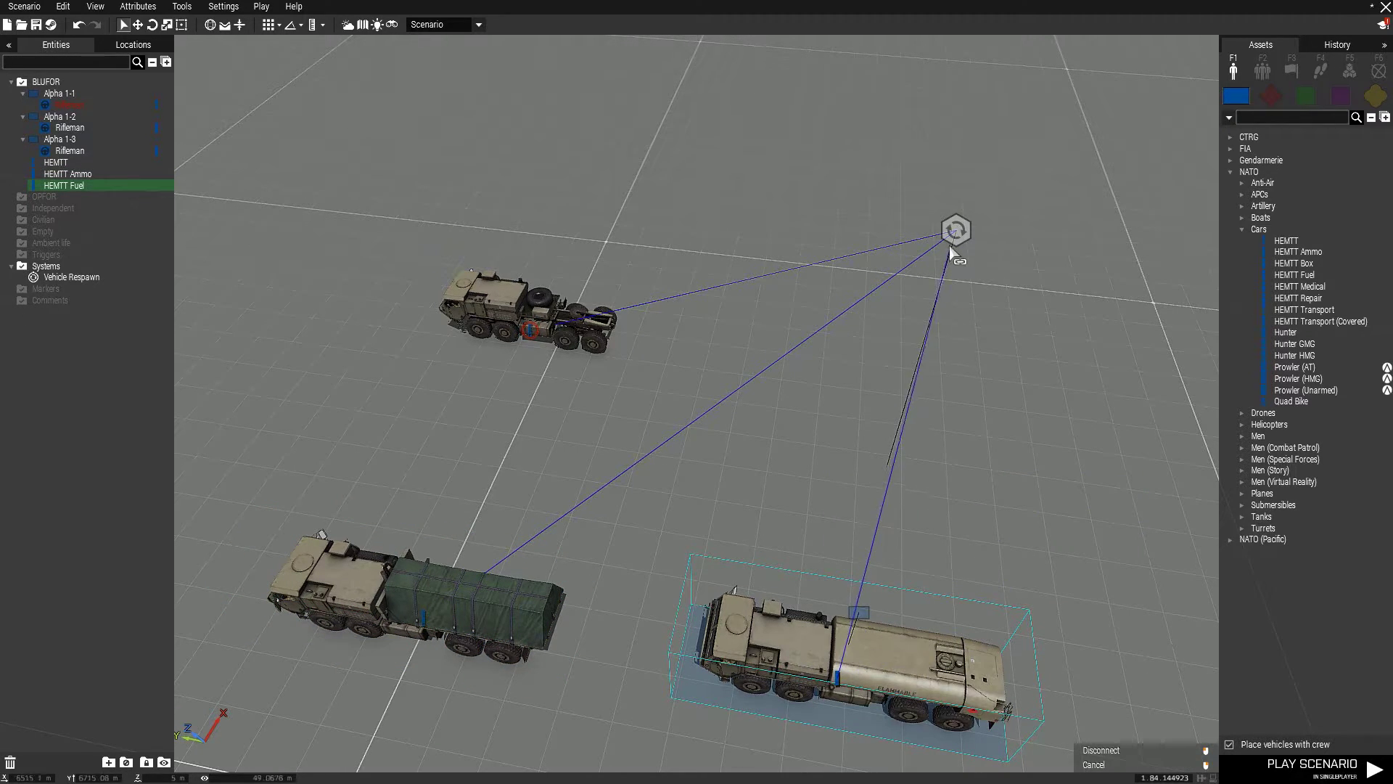
pyautogui.click(956, 231)
pyautogui.moveTo(1047, 309); pyautogui.dragTo(1077, 330, button='right')
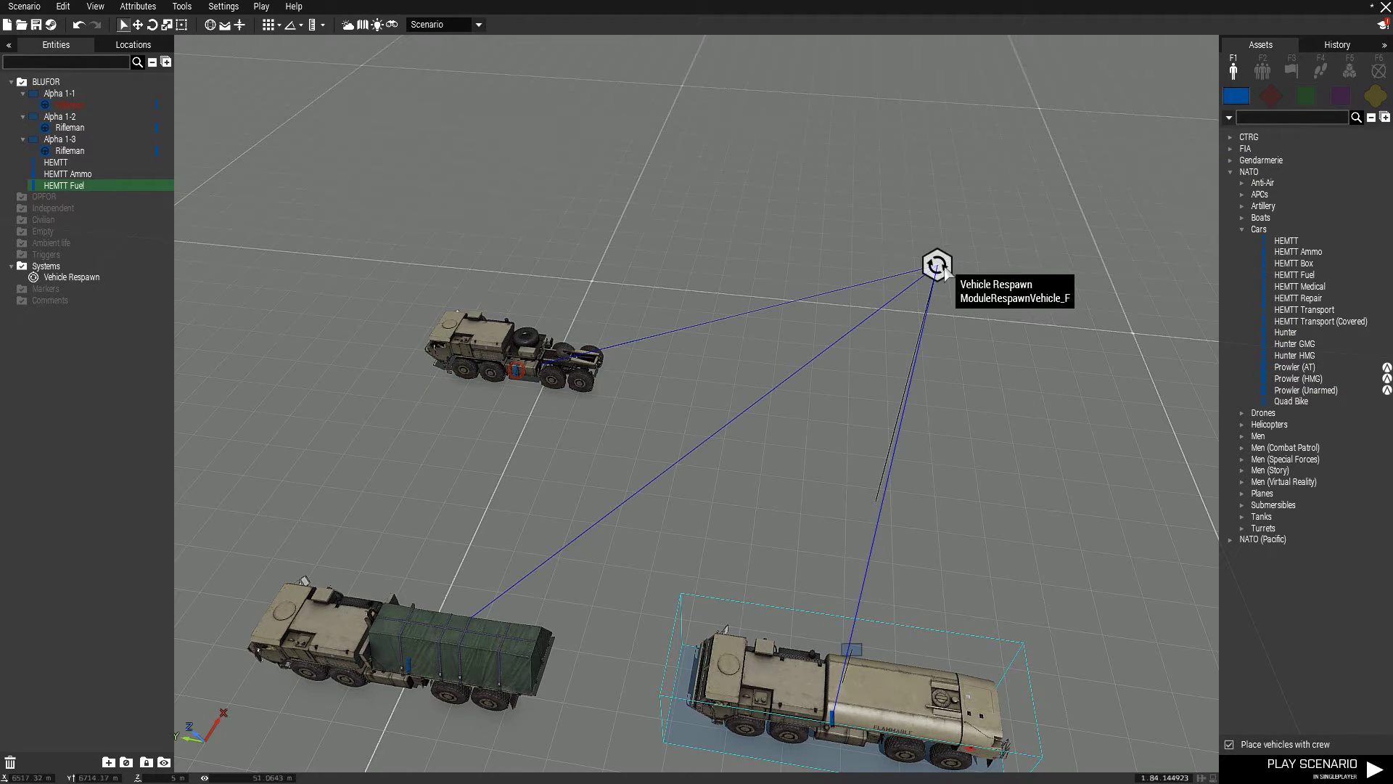
# Step: Delete the accidentally placed extra HEMTT Fuel truck along with its crew
pyautogui.click(650, 193)
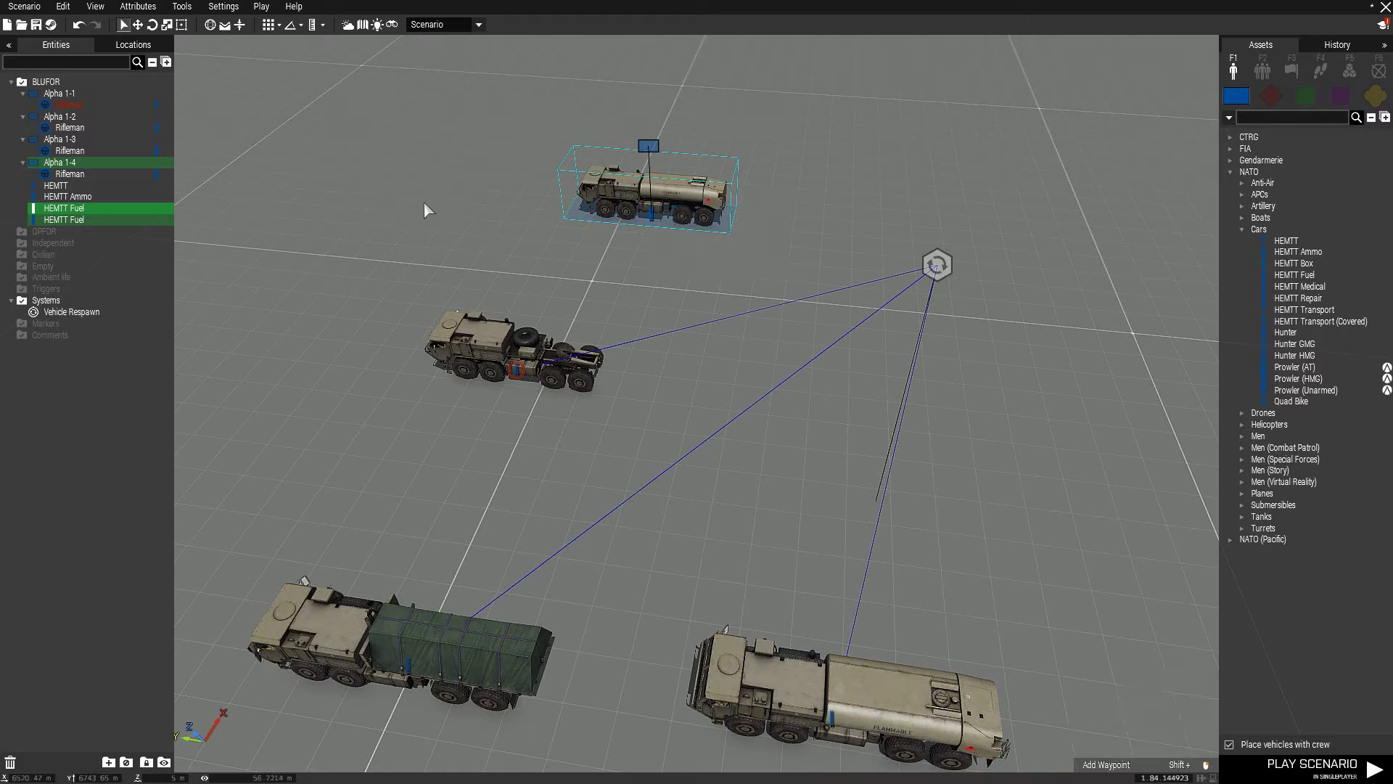
pyautogui.rightClick(678, 195)
pyautogui.moveTo(699, 207)
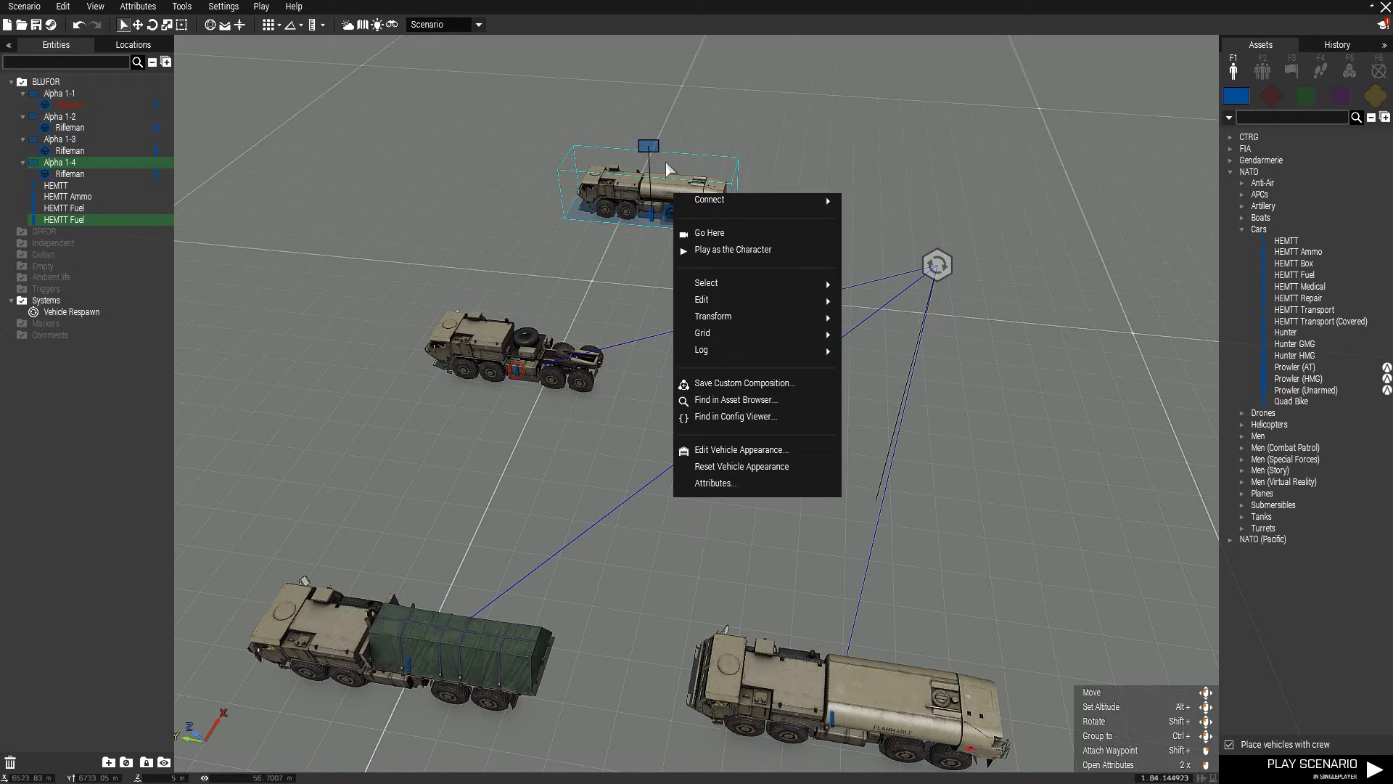
pyautogui.press('Delete')
pyautogui.press('Escape')
pyautogui.press('a')
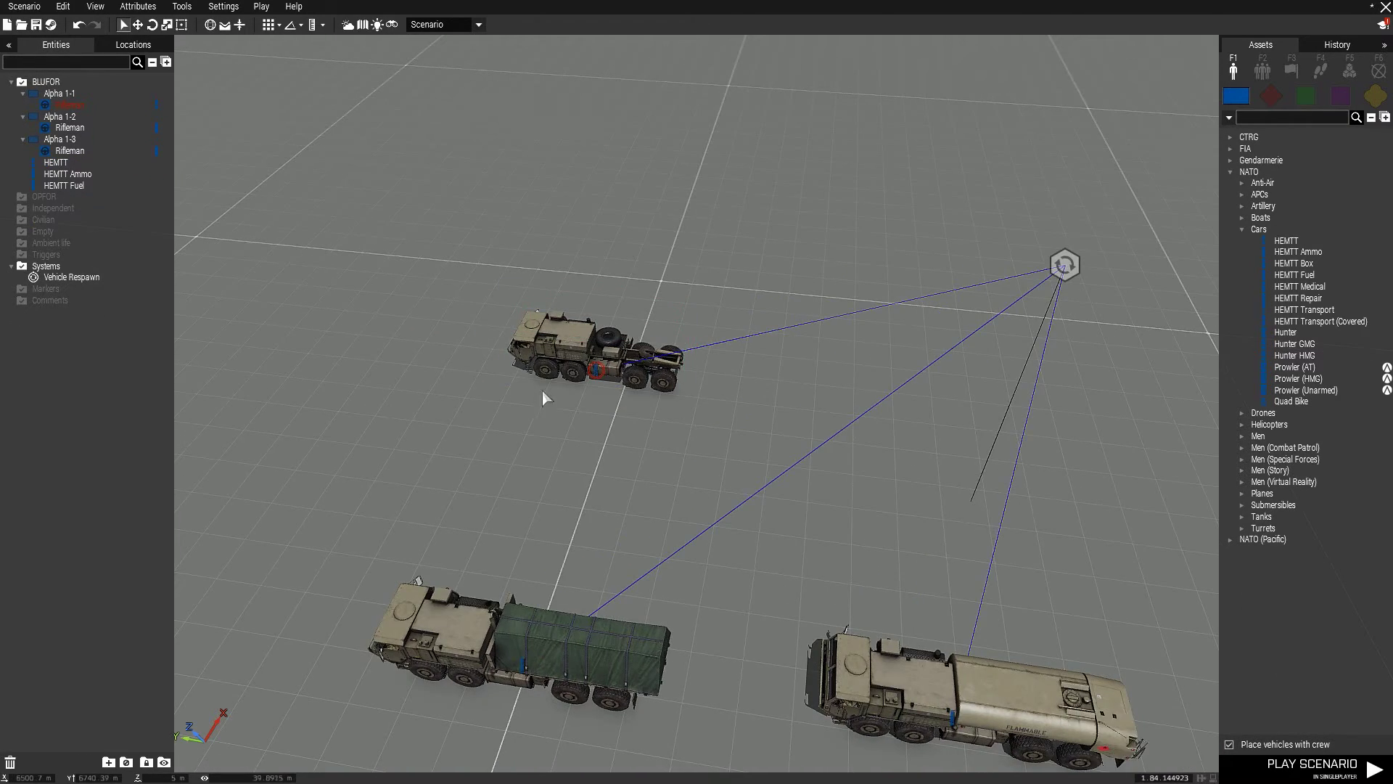
pyautogui.scroll(-5, 543, 391)
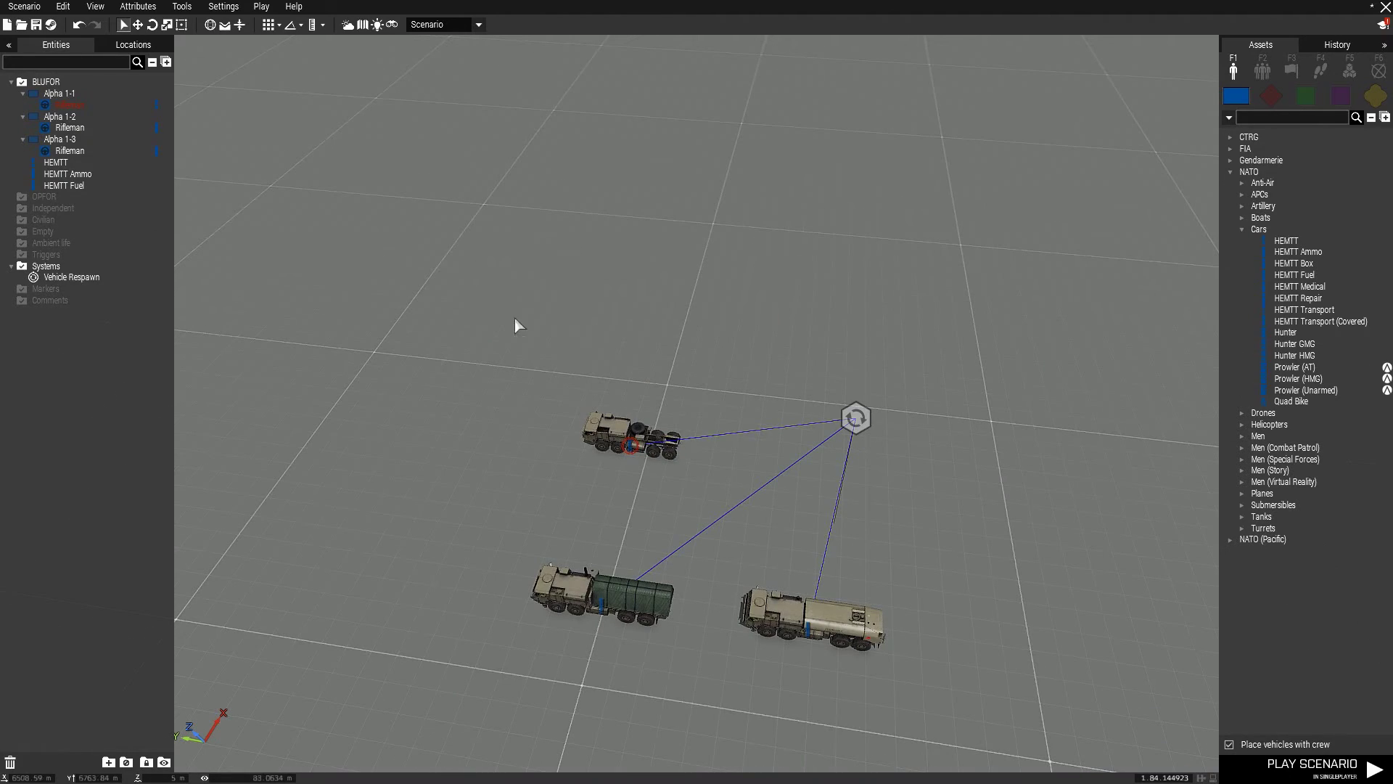
pyautogui.scroll(5, 725, 493)
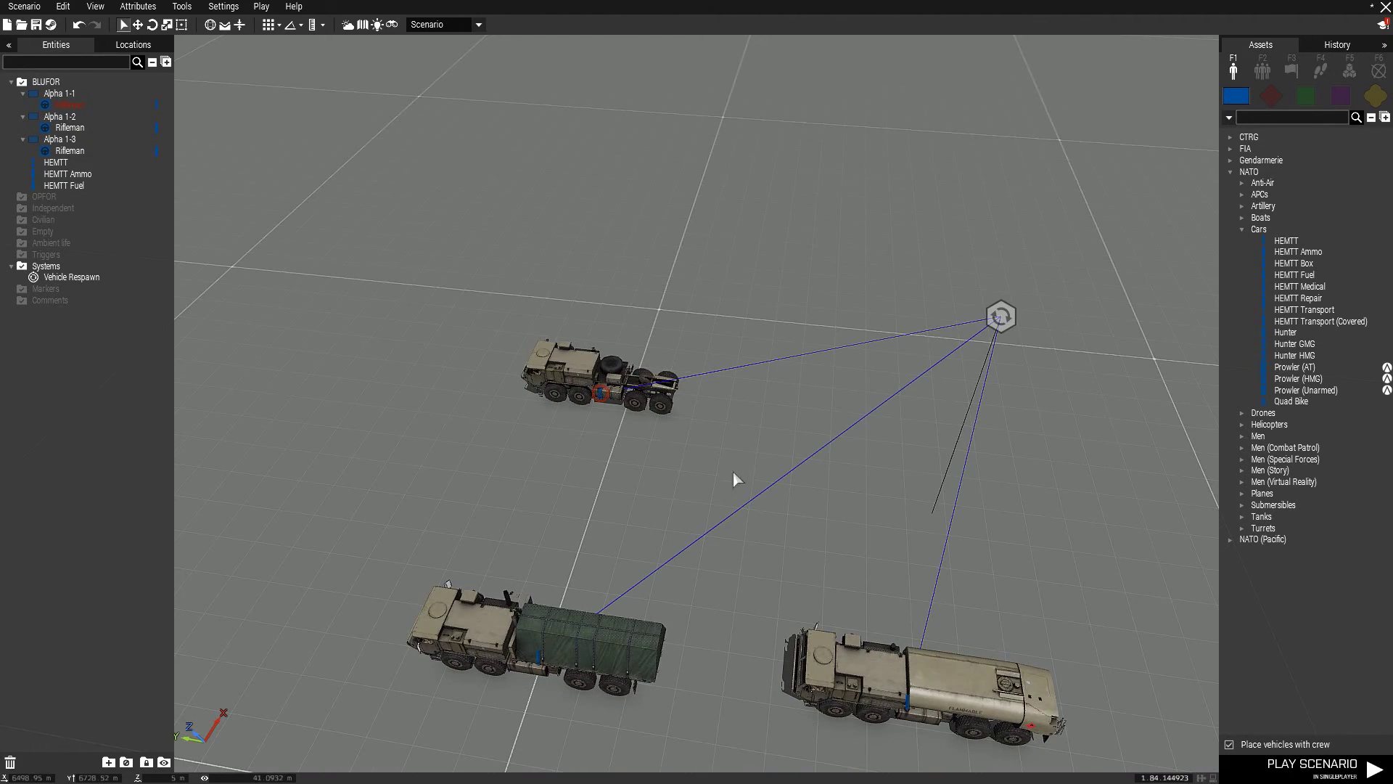
pyautogui.scroll(-2, 646, 453)
pyautogui.scroll(4, 795, 458)
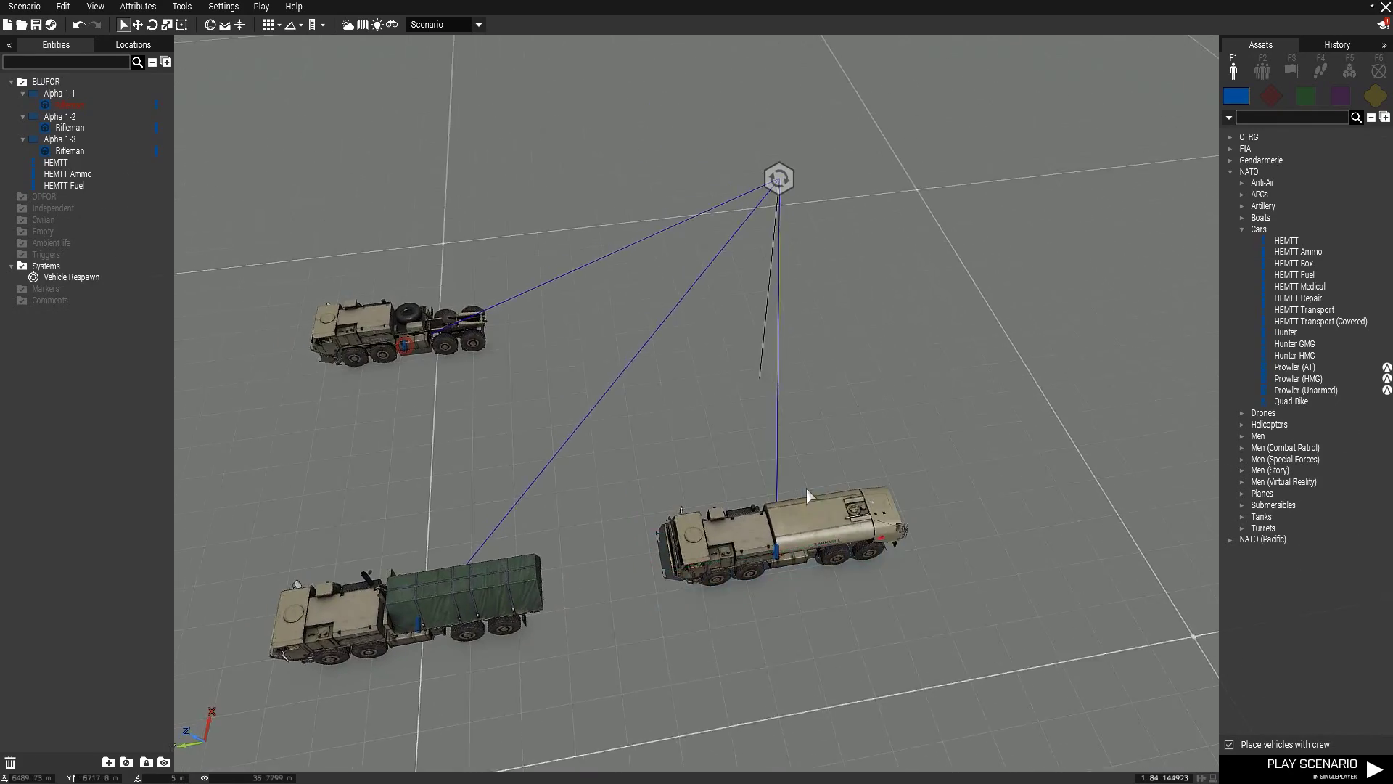
pyautogui.moveTo(807, 487); pyautogui.dragTo(768, 484, button='right')
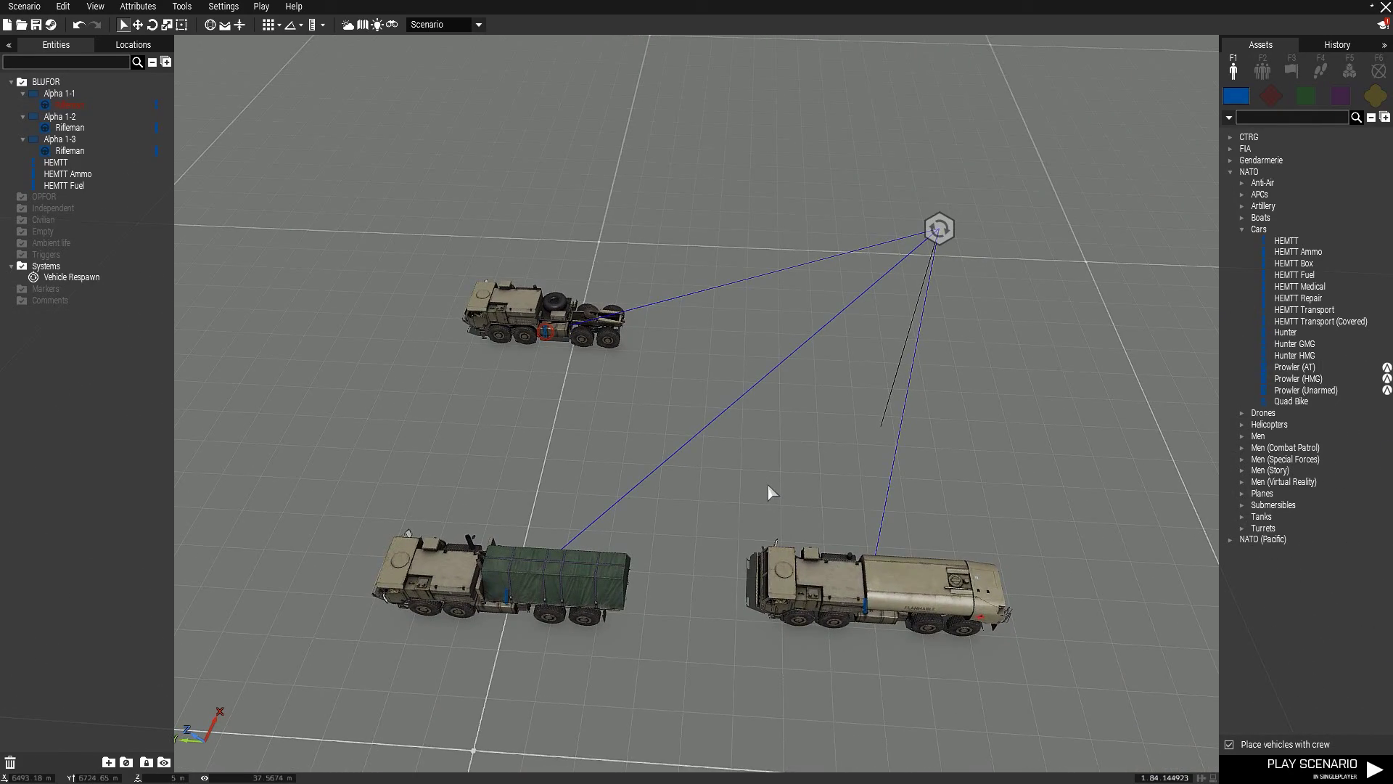